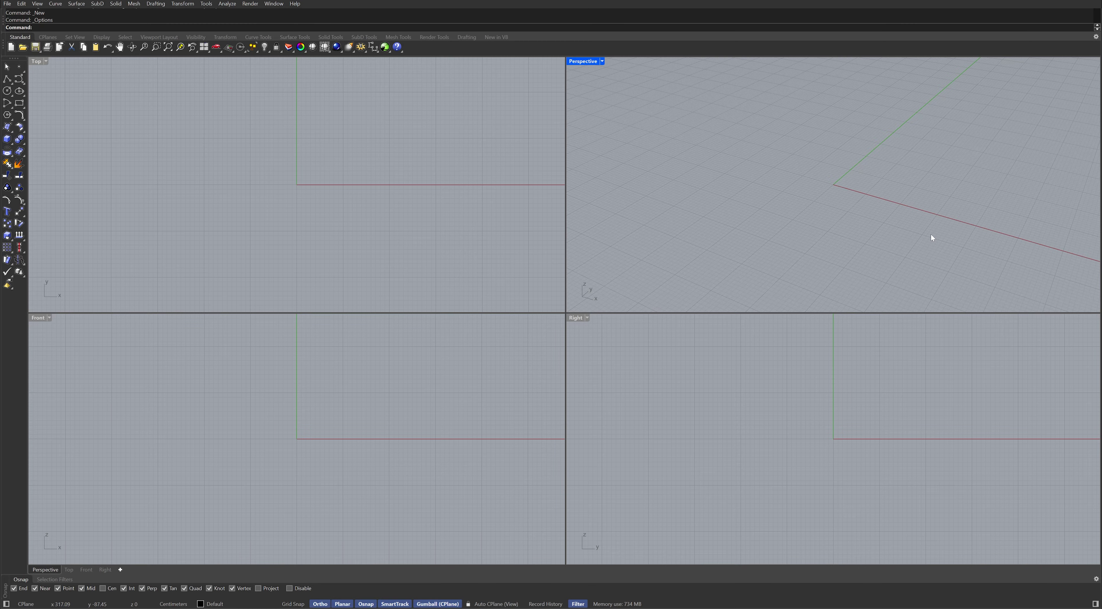
# Start a new model from the Large Objects - Centimeters template with a maximized Perspective view
pyautogui.write('New')
pyautogui.press('Return')
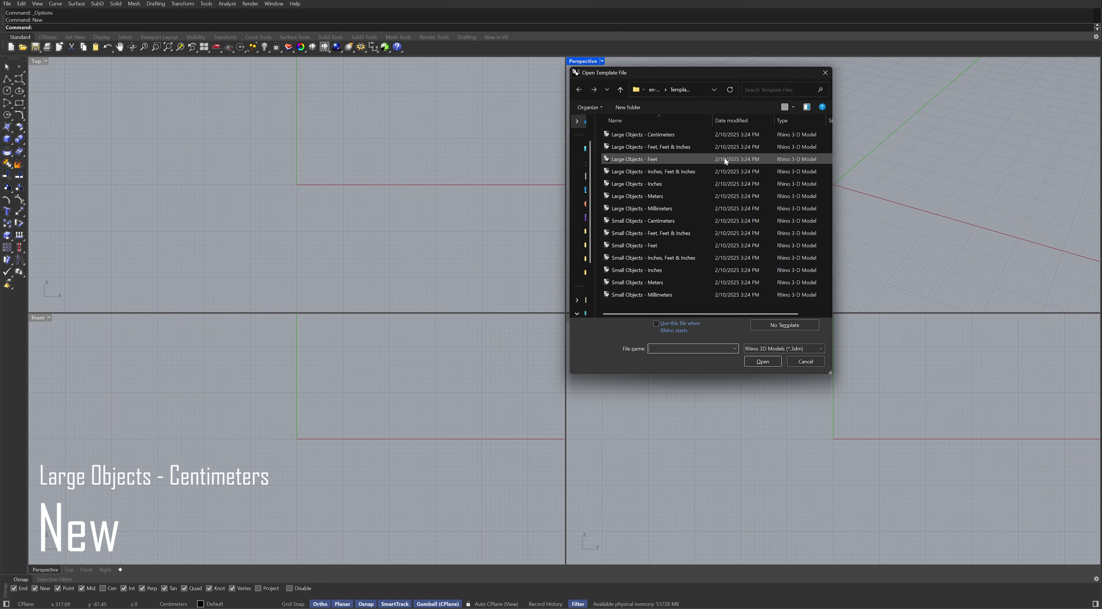
pyautogui.doubleClick(689, 134)
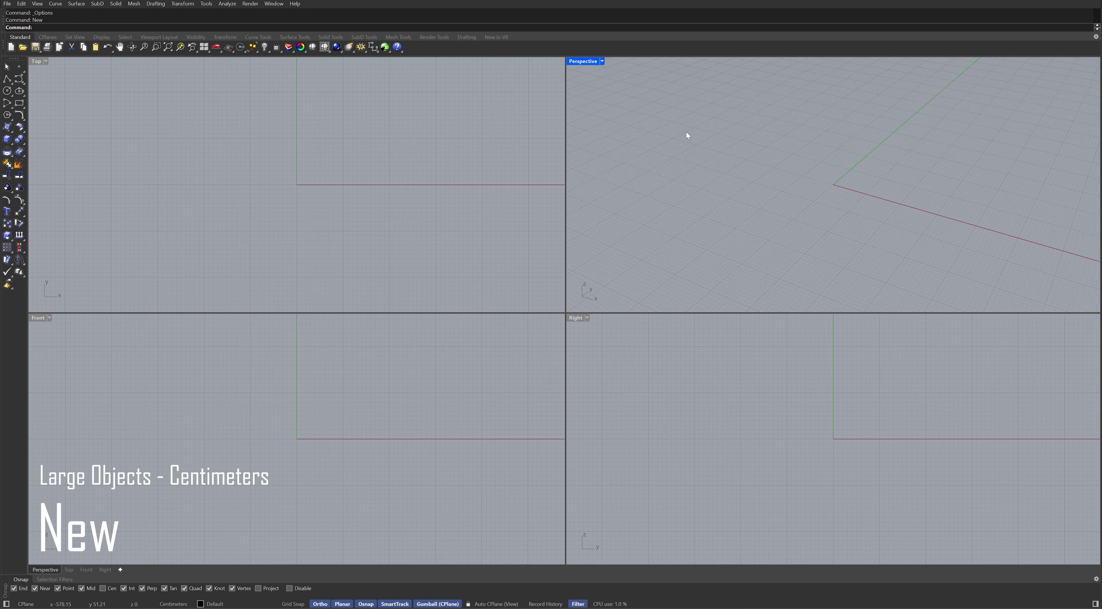
pyautogui.doubleClick(592, 61)
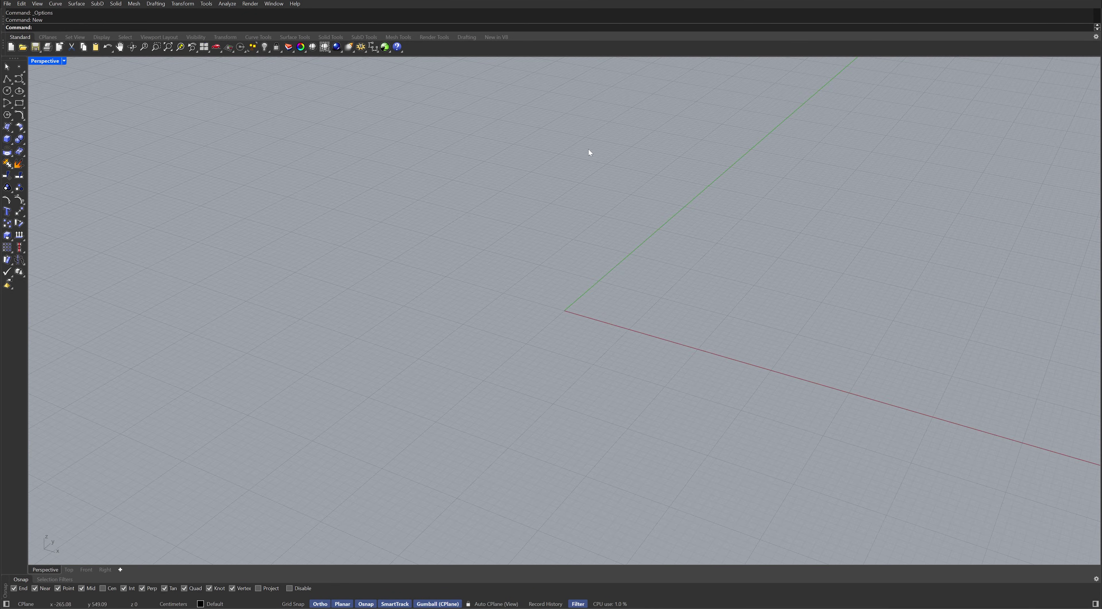
pyautogui.moveTo(595, 177); pyautogui.dragTo(395, 282, button='right')
# Draw a 1200 × 1200 × 420 box with its first corner at the origin
pyautogui.write('box')
pyautogui.press('Return')
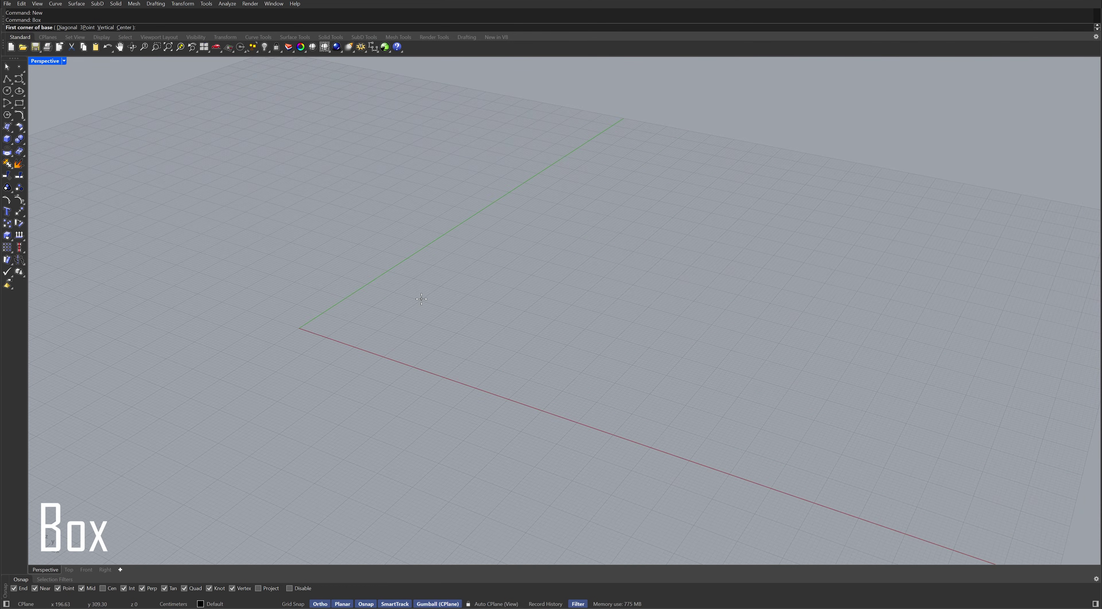
pyautogui.write('0')
pyautogui.press('Return')
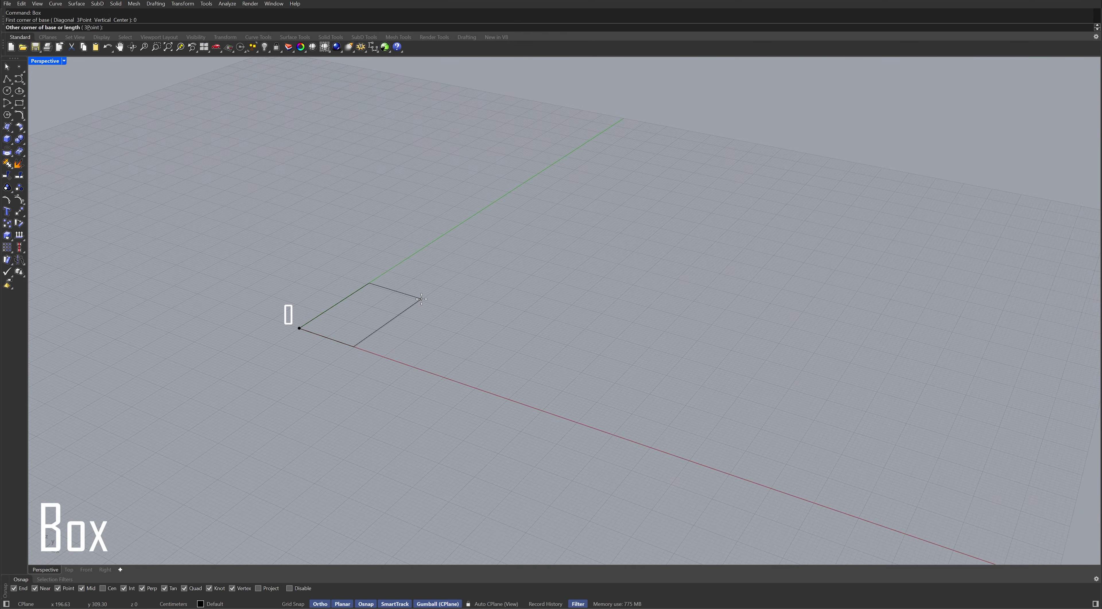
pyautogui.write('1200')
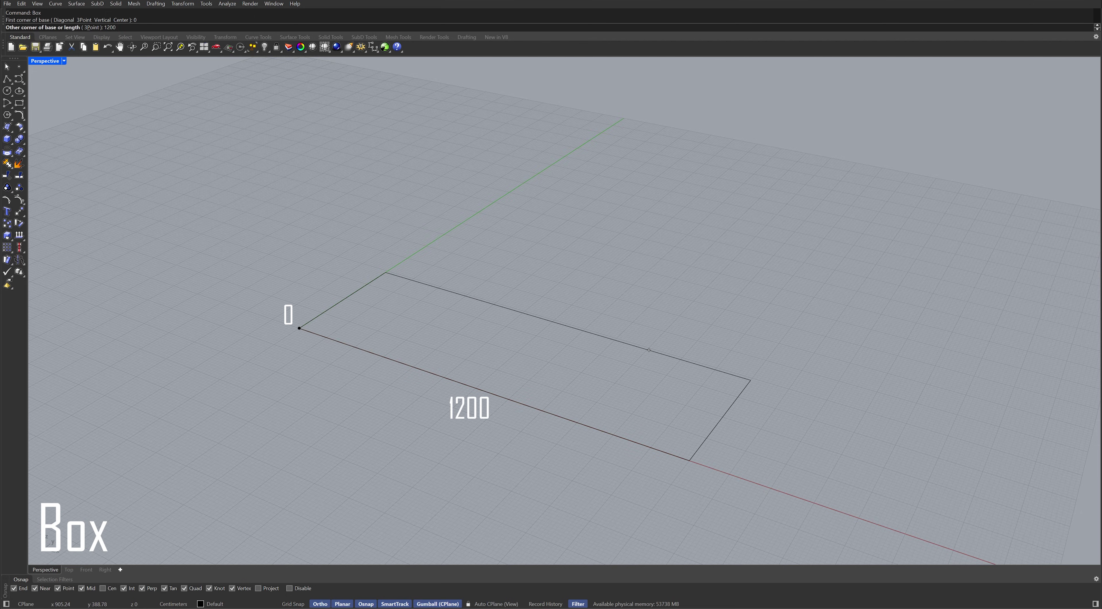
pyautogui.press('Return')
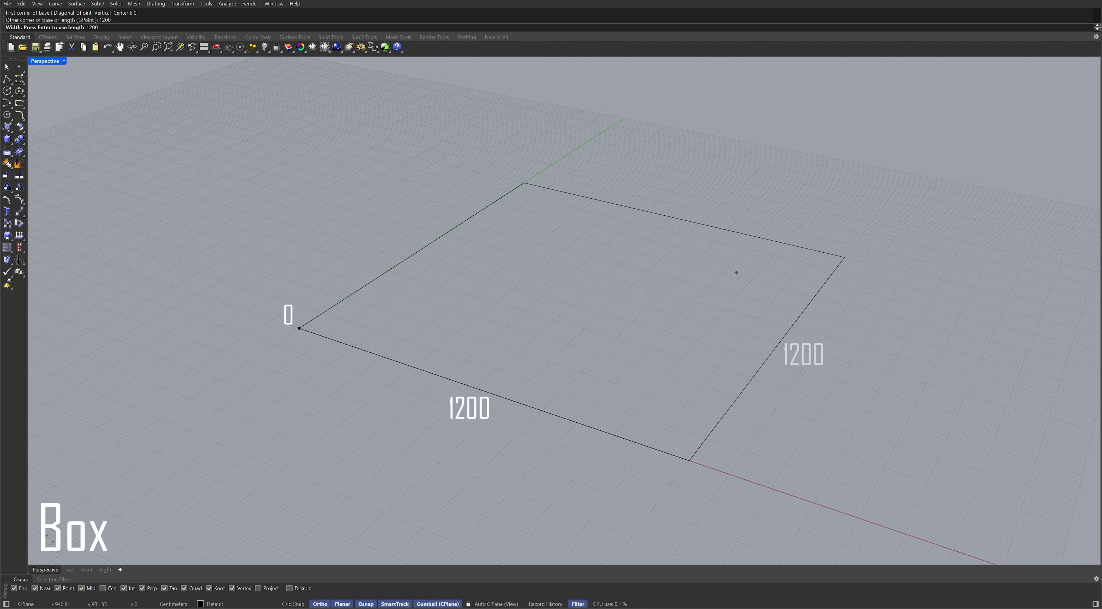
pyautogui.press('Return')
pyautogui.write('420')
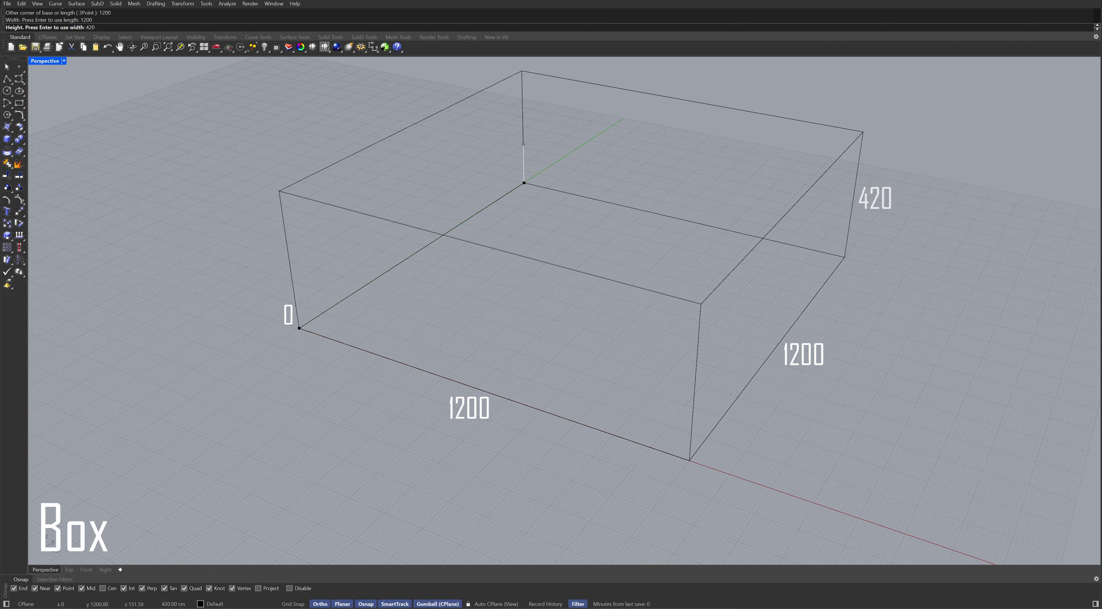
pyautogui.press('Return')
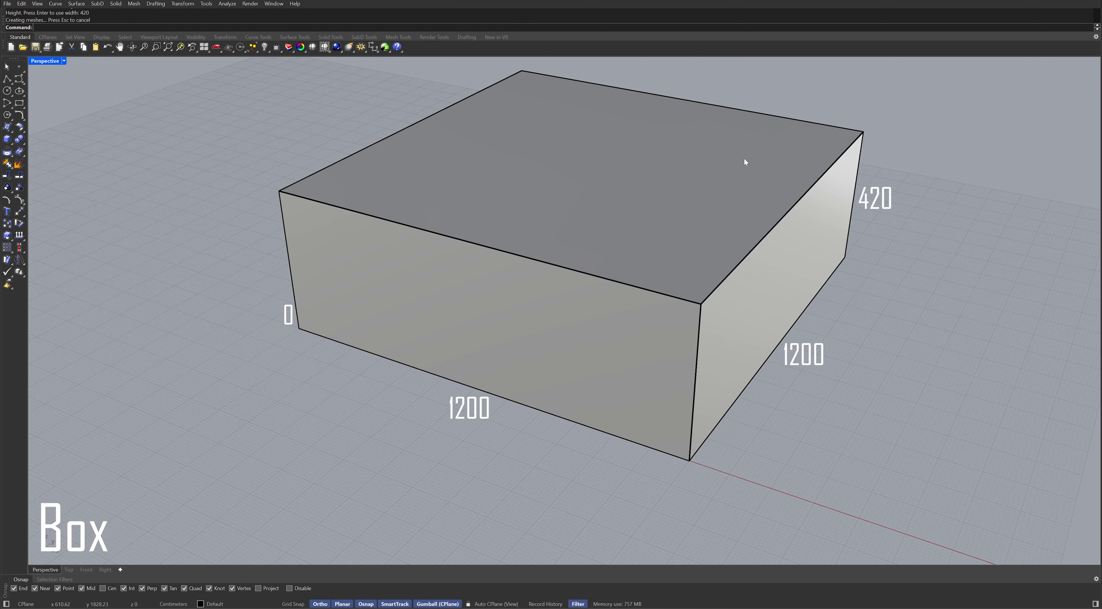
# Switch the perspective view to Monochrome display and select the box
pyautogui.moveTo(744, 162); pyautogui.dragTo(655, 209, button='right')
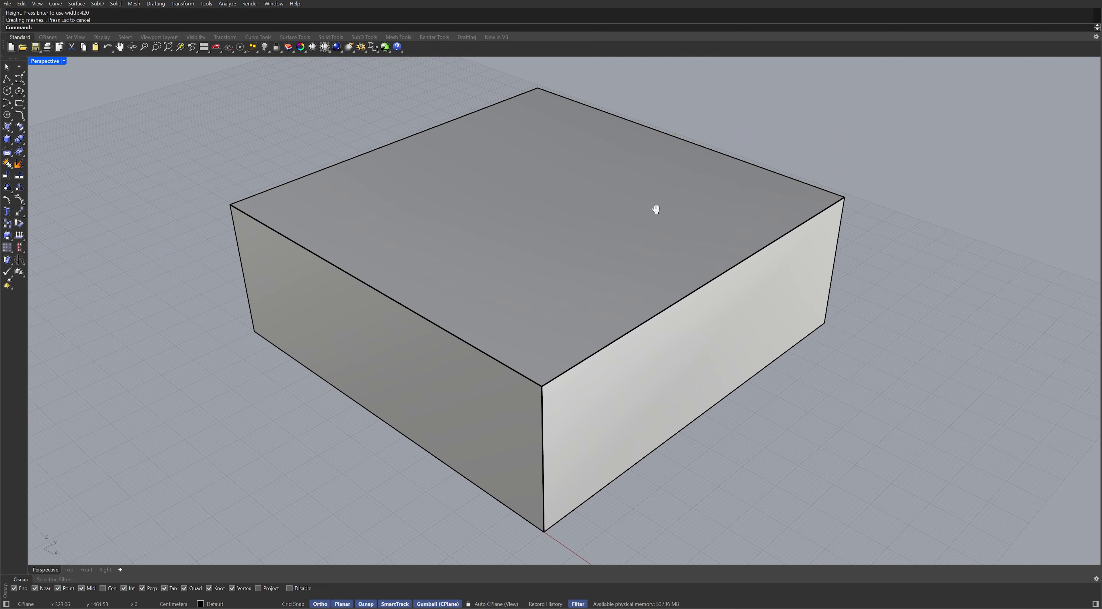
pyautogui.click(329, 50)
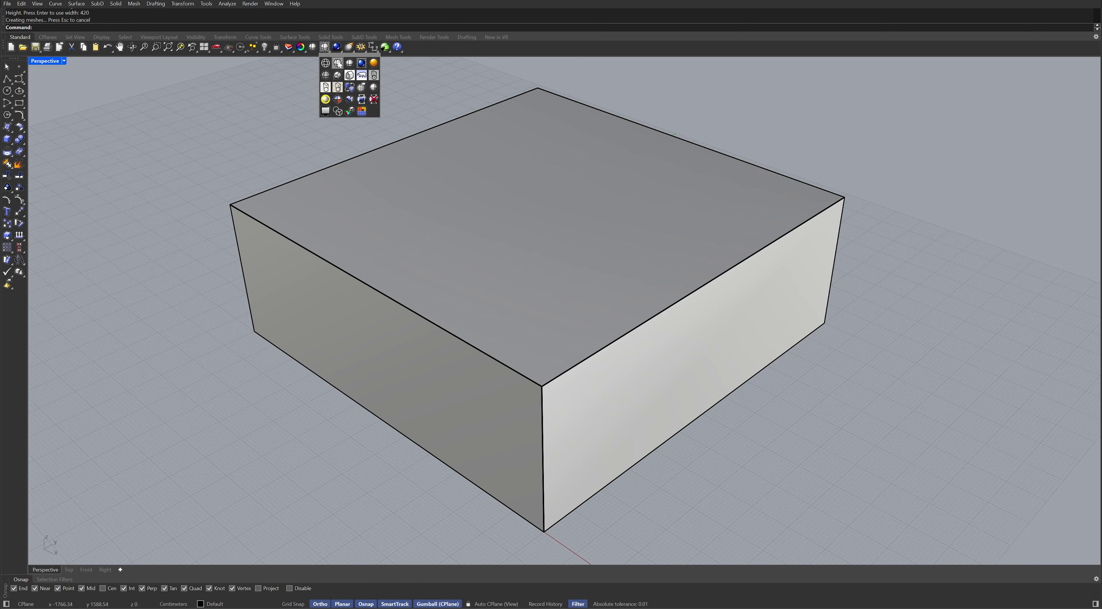
pyautogui.click(349, 76)
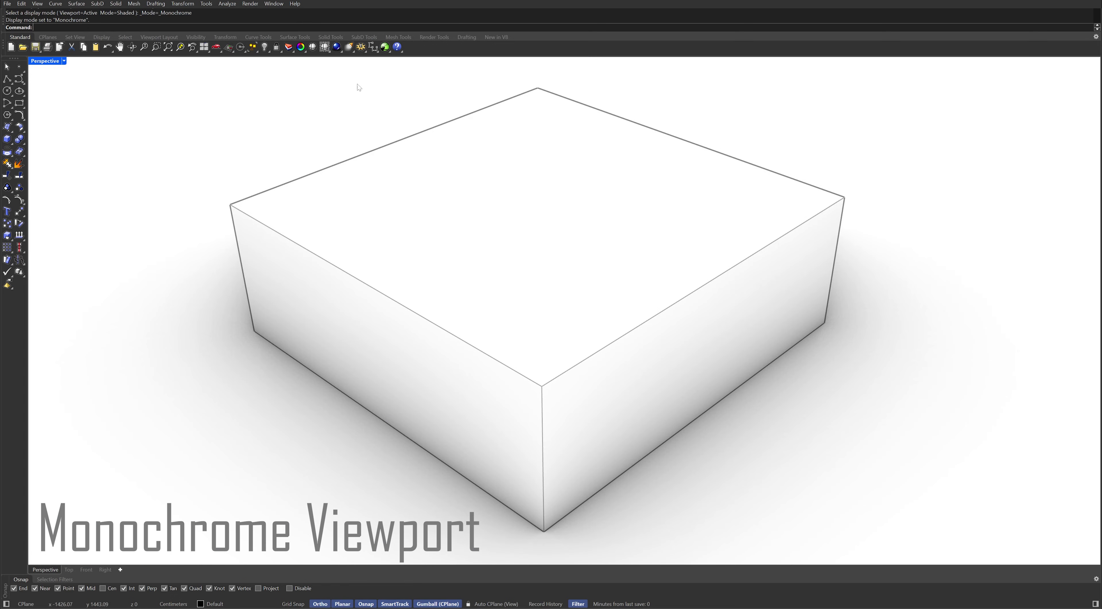
pyautogui.click(493, 219)
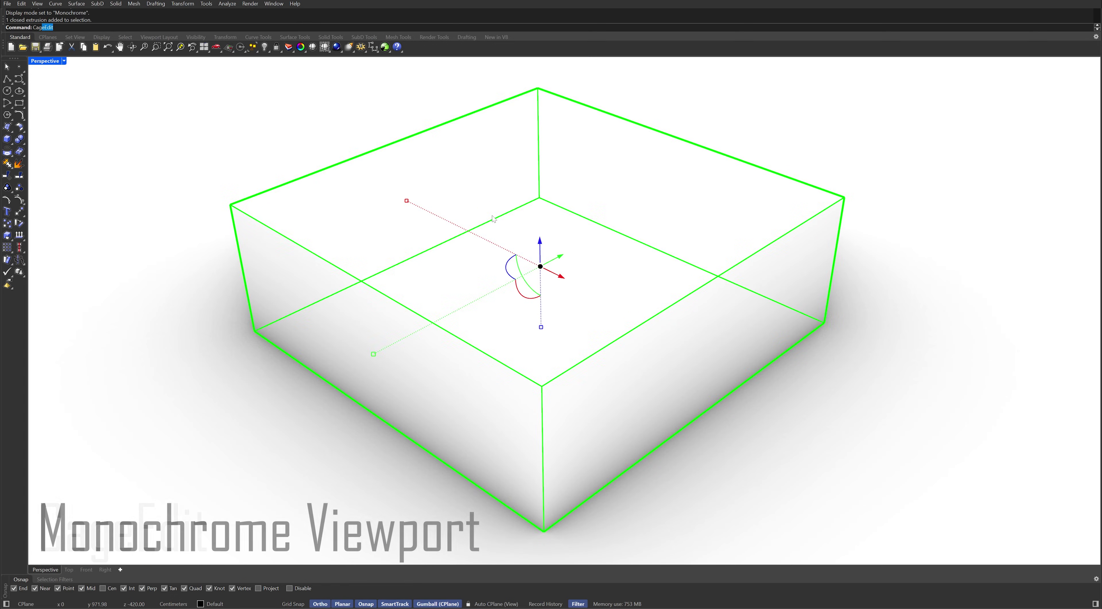
# Put a World-aligned bounding-box cage on the box with 8 × 2 × 2 control points
pyautogui.write('CageEdit')
pyautogui.press('Return')
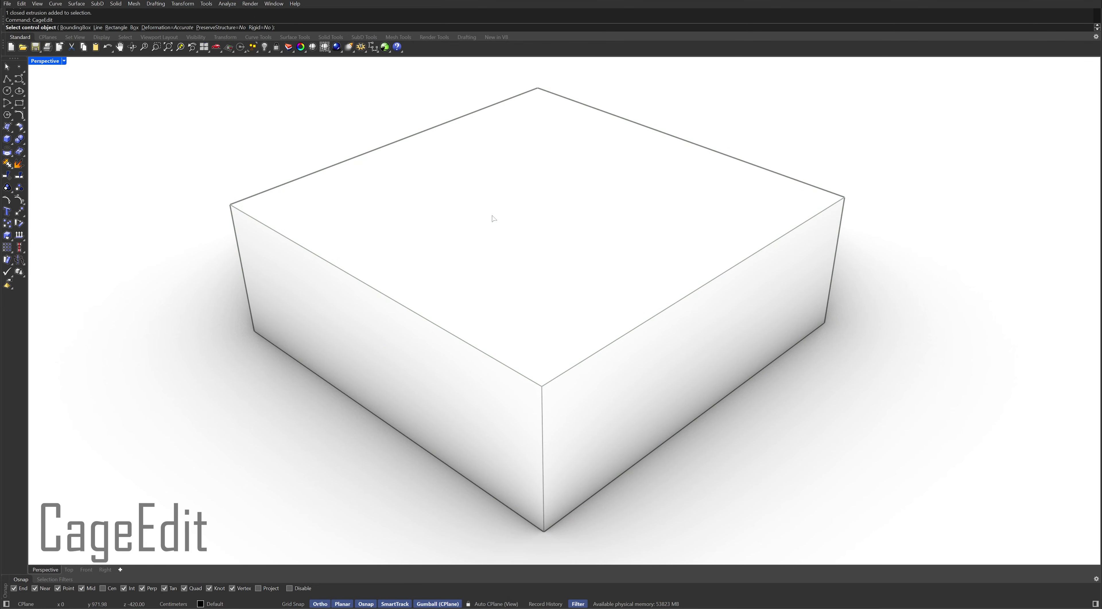
pyautogui.write('b')
pyautogui.press('Return')
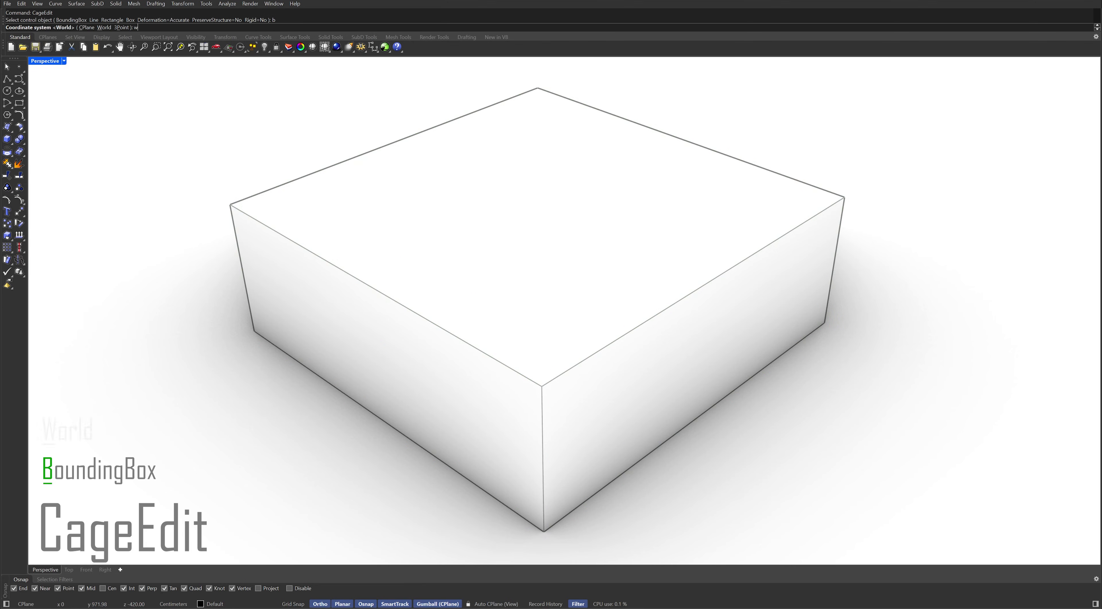
pyautogui.write('w')
pyautogui.press('Return')
pyautogui.write('x')
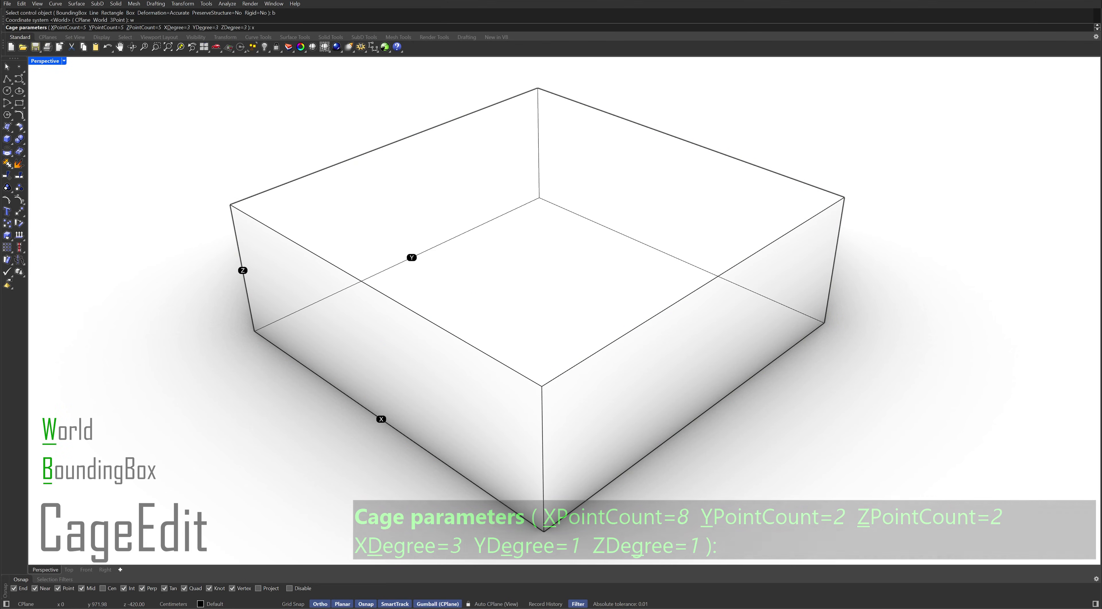
pyautogui.press('Return')
pyautogui.press('Return')
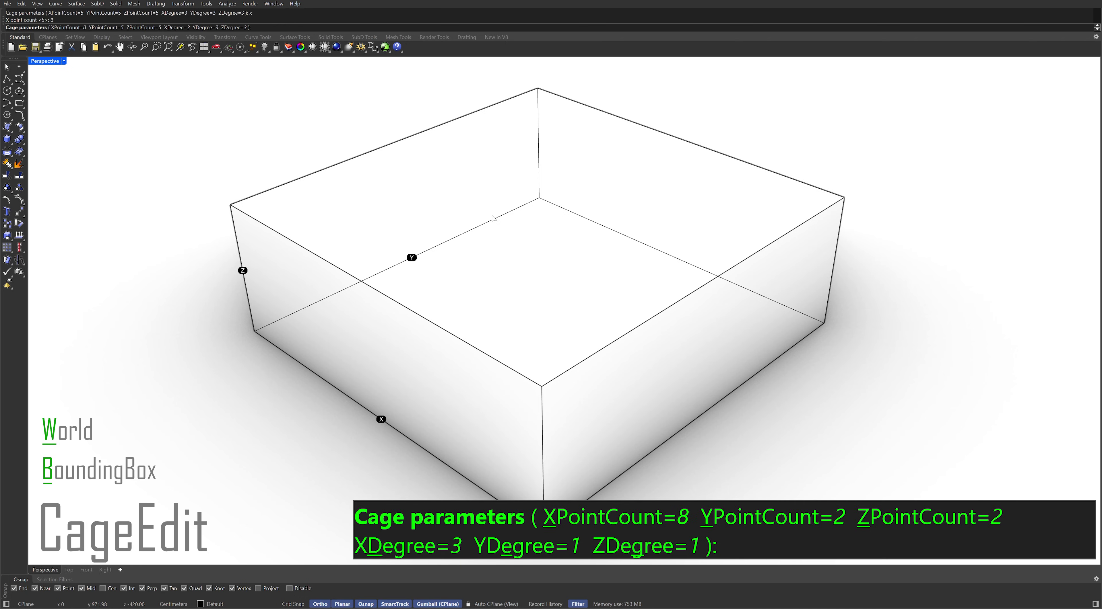
pyautogui.write('y')
pyautogui.press('Return')
pyautogui.write('2')
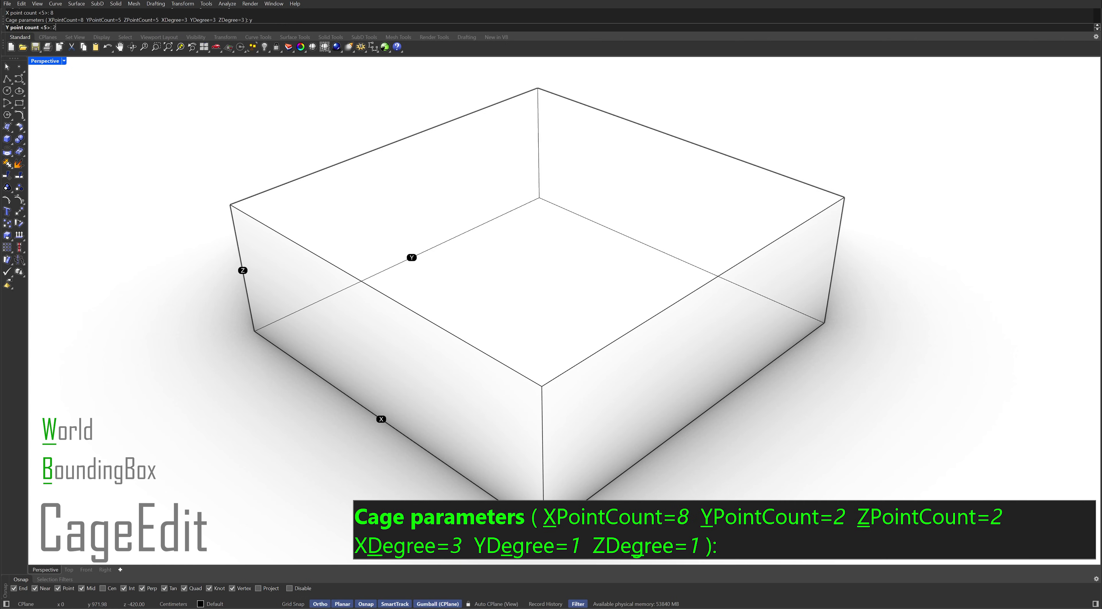
pyautogui.press('Return')
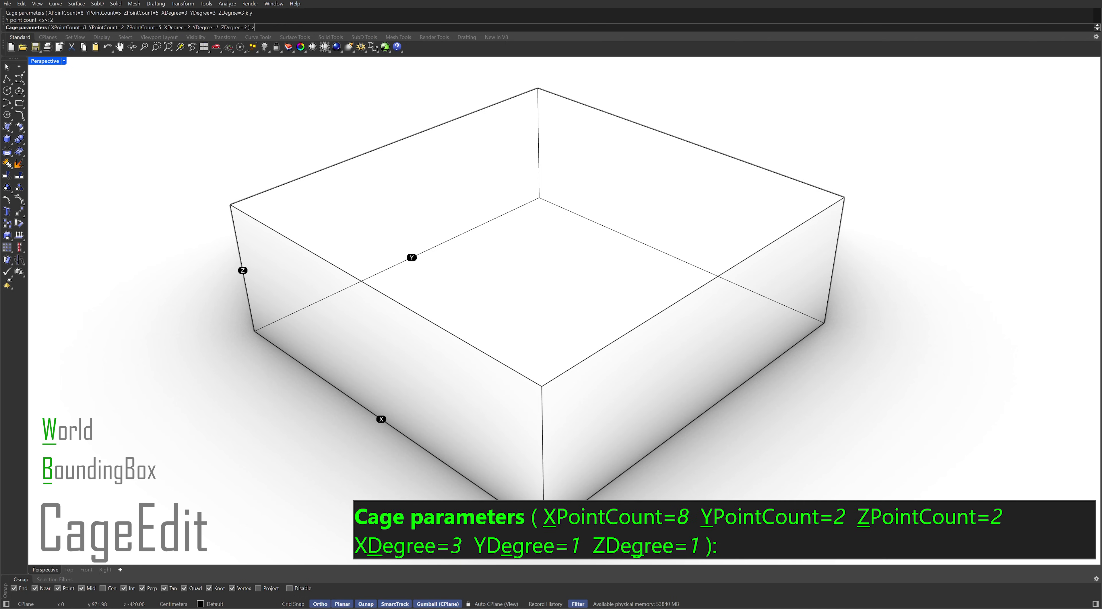
pyautogui.write('z')
pyautogui.press('Return')
pyautogui.press('Return')
pyautogui.press('Return')
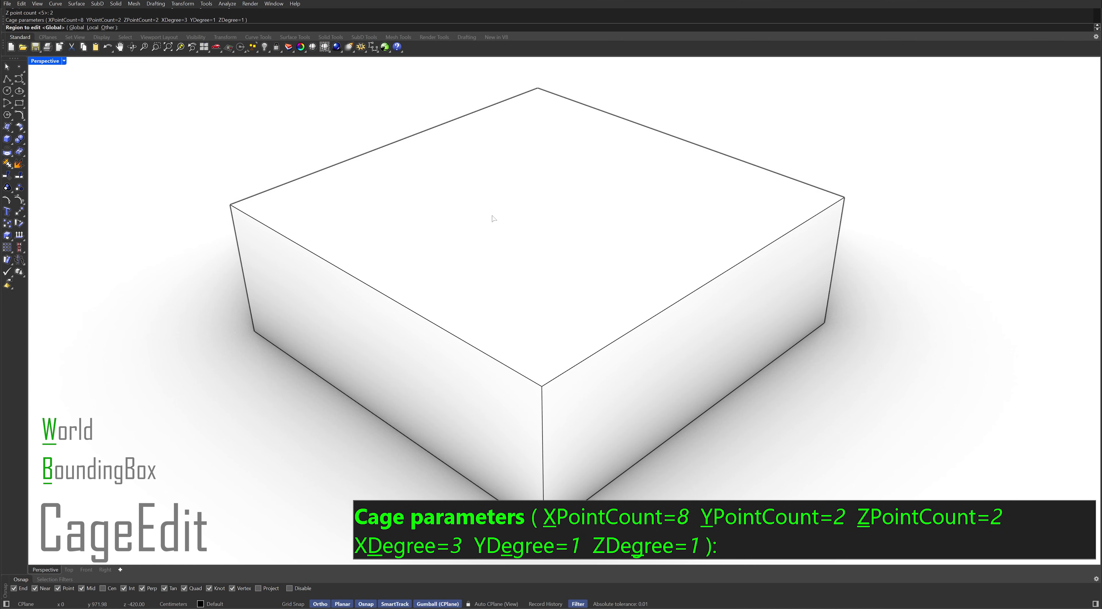
pyautogui.press('Return')
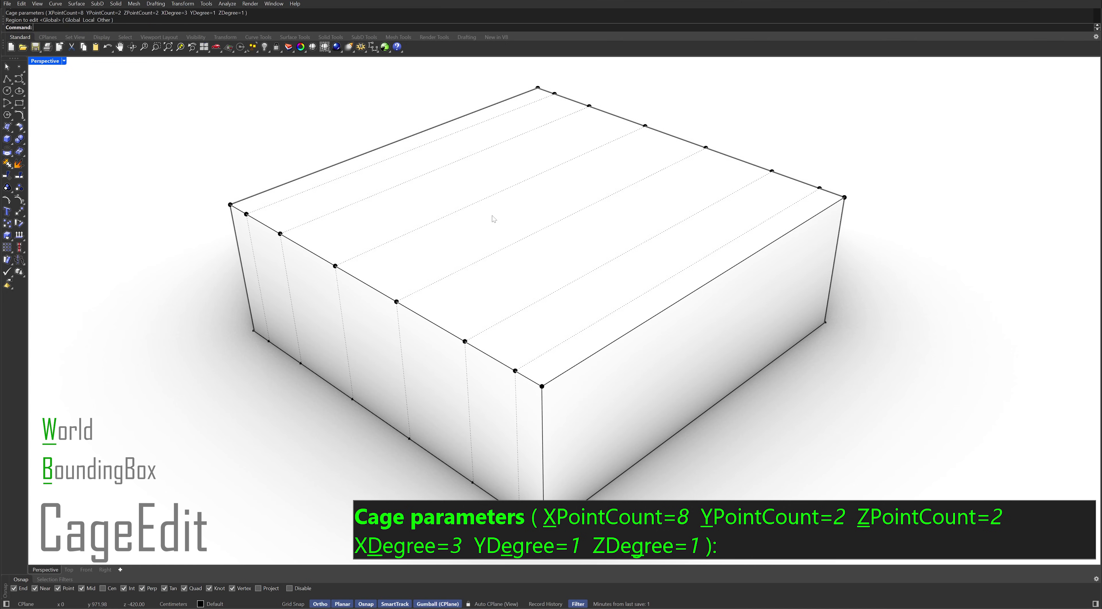
# Move five front top-edge cage points 900 along Y to curve the box top
pyautogui.click(542, 386)
pyautogui.keyDown('shift'); pyautogui.click(515, 370); pyautogui.keyUp('shift')
pyautogui.keyDown('shift'); pyautogui.click(465, 342); pyautogui.keyUp('shift')
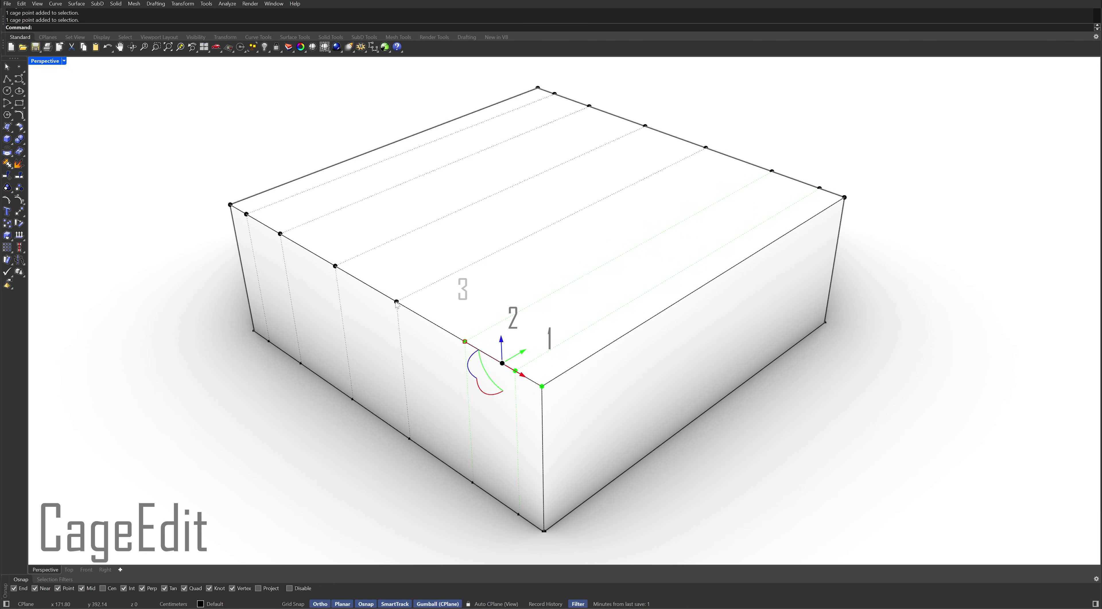
pyautogui.keyDown('shift'); pyautogui.click(396, 301); pyautogui.keyUp('shift')
pyautogui.keyDown('shift'); pyautogui.click(335, 266); pyautogui.keyUp('shift')
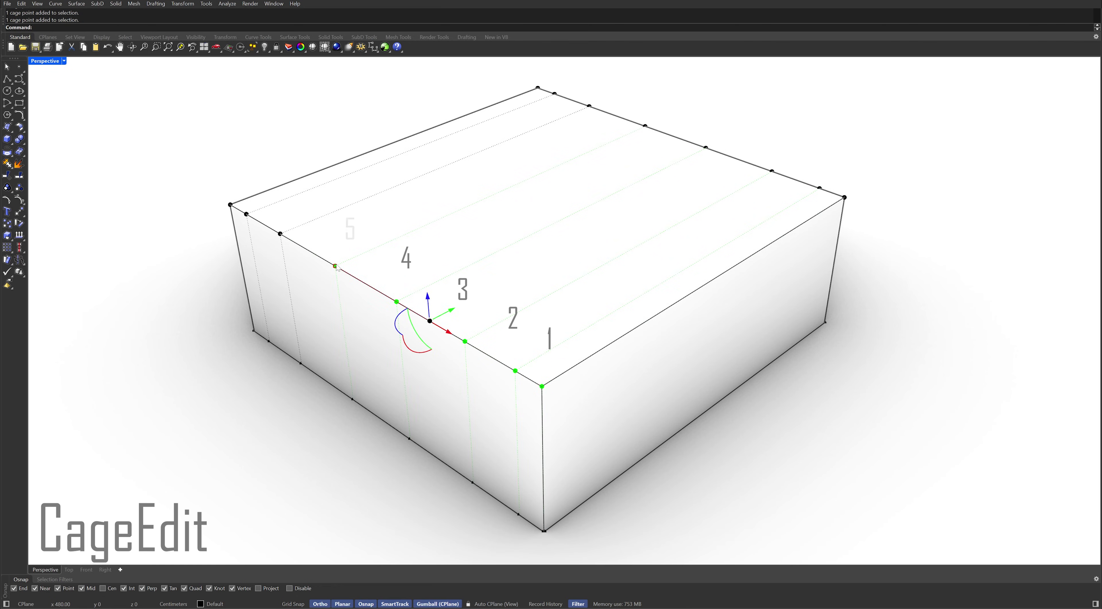
pyautogui.click(452, 310)
pyautogui.write('900')
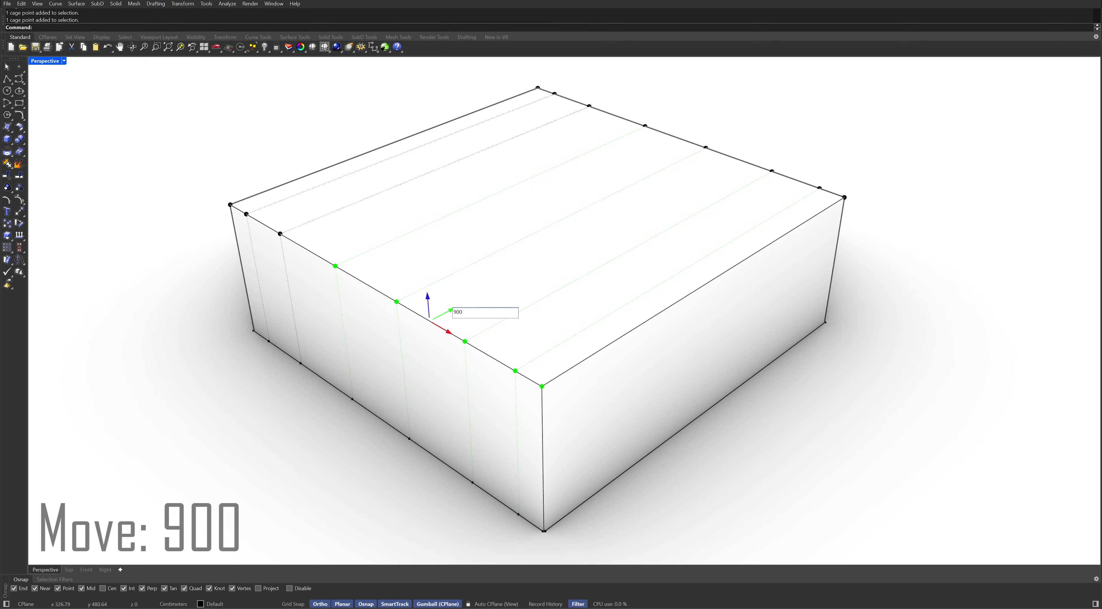
pyautogui.press('Return')
pyautogui.press('Escape')
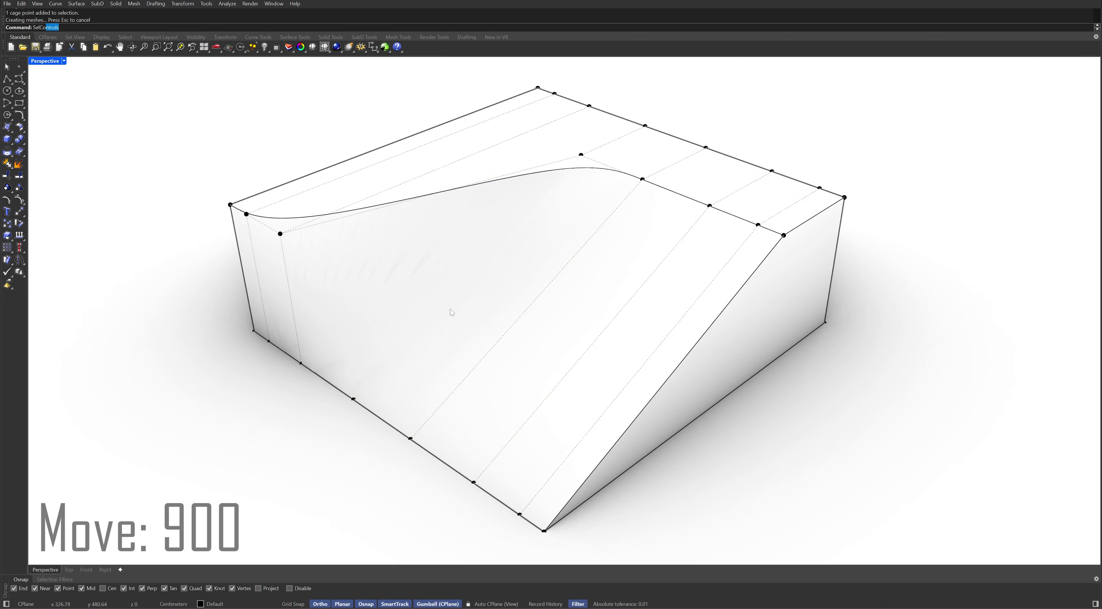
# Hide the control cage and select the reshaped box
pyautogui.press('Return')
pyautogui.write('Hide')
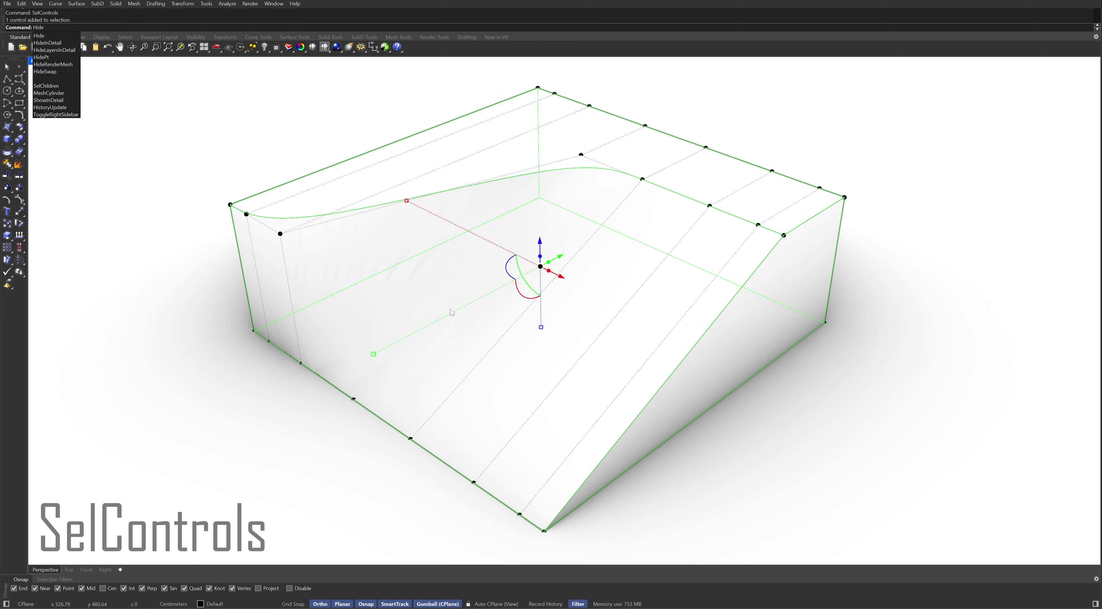
pyautogui.press('Return')
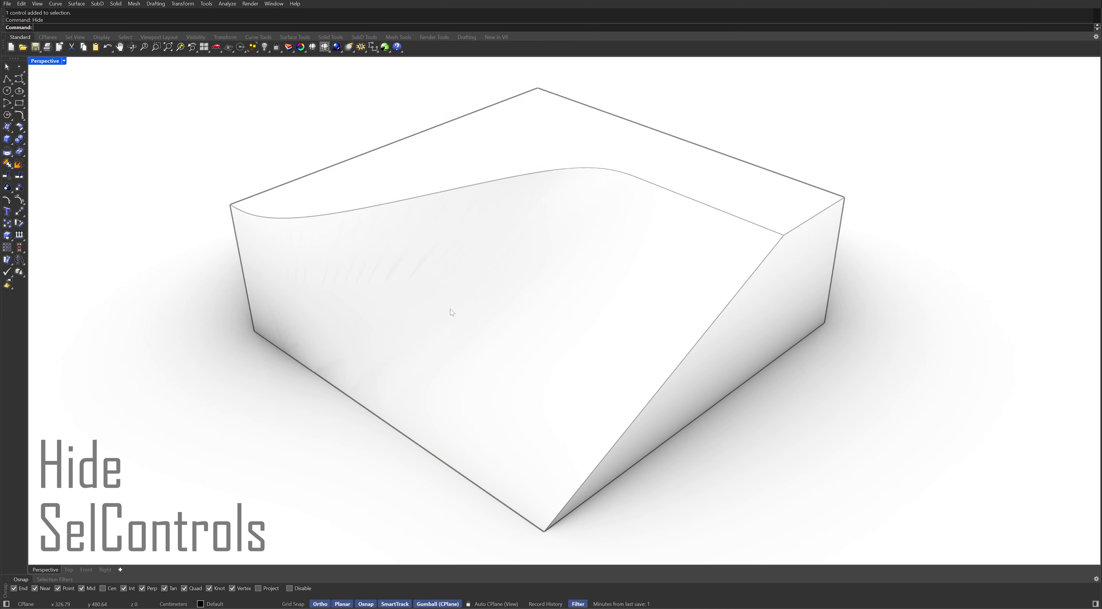
pyautogui.moveTo(550, 308); pyautogui.dragTo(563, 300, button='right')
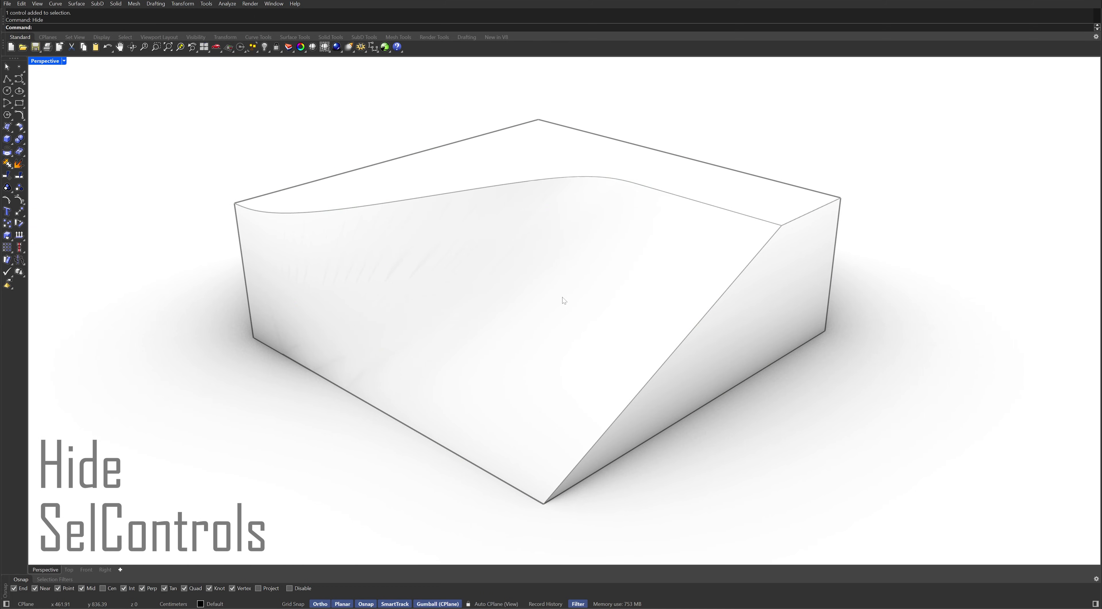
pyautogui.click(563, 301)
# Cut contour curves through the reshaped box at vertical spacing from its bottom corner
pyautogui.write('Contour')
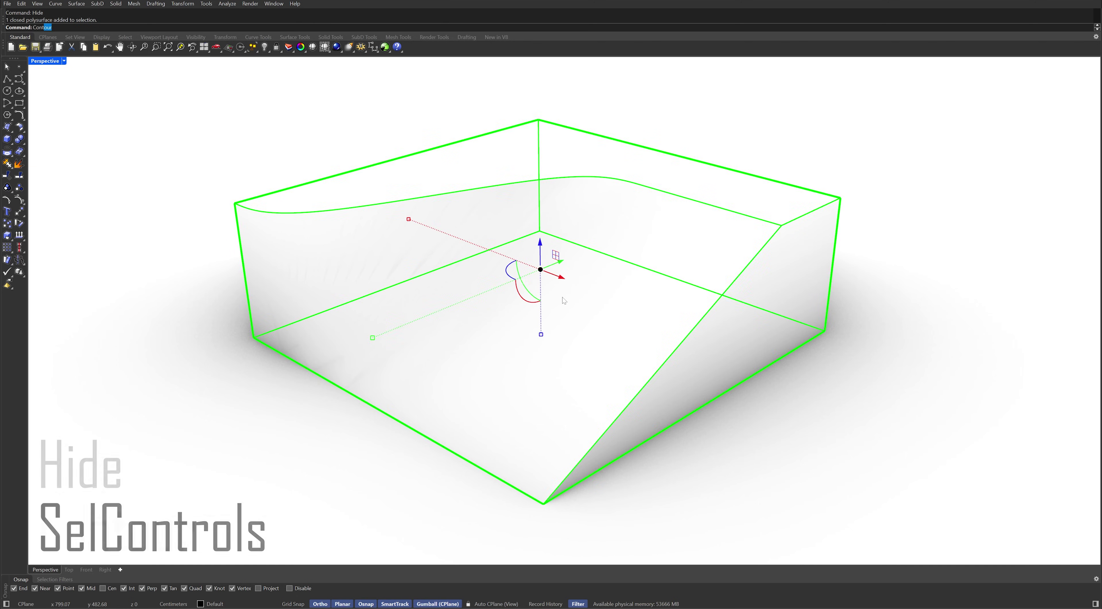
pyautogui.press('Return')
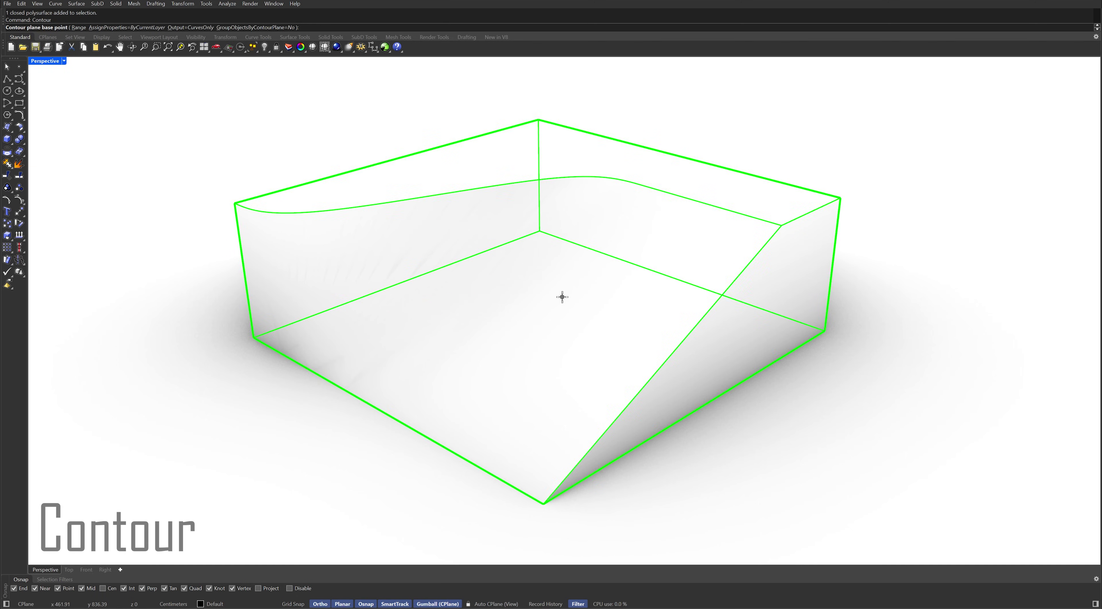
pyautogui.click(824, 331)
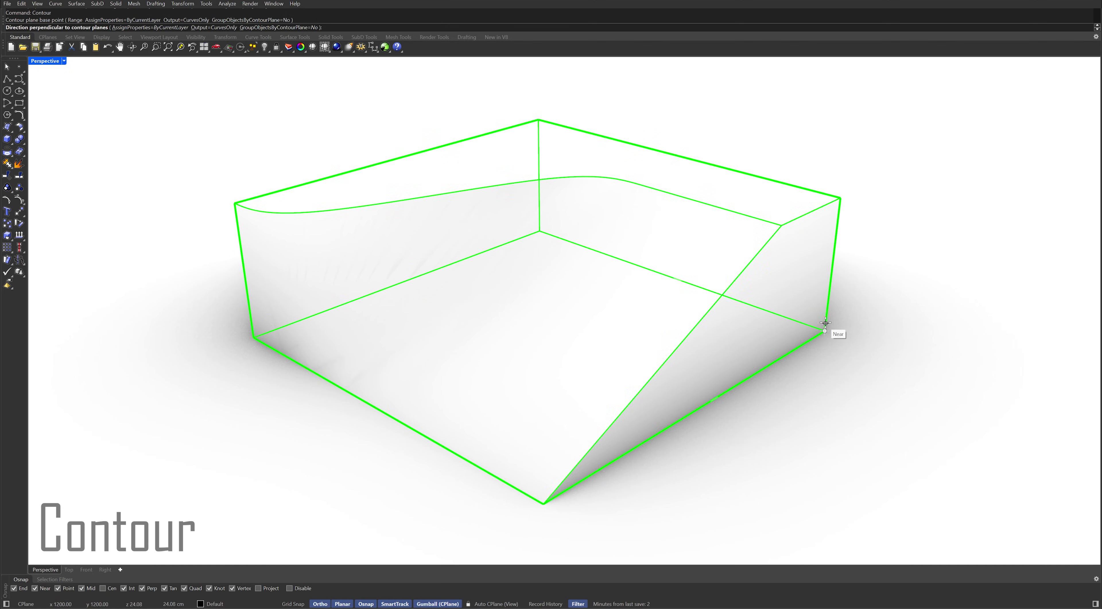
pyautogui.click(827, 306)
pyautogui.click(827, 305)
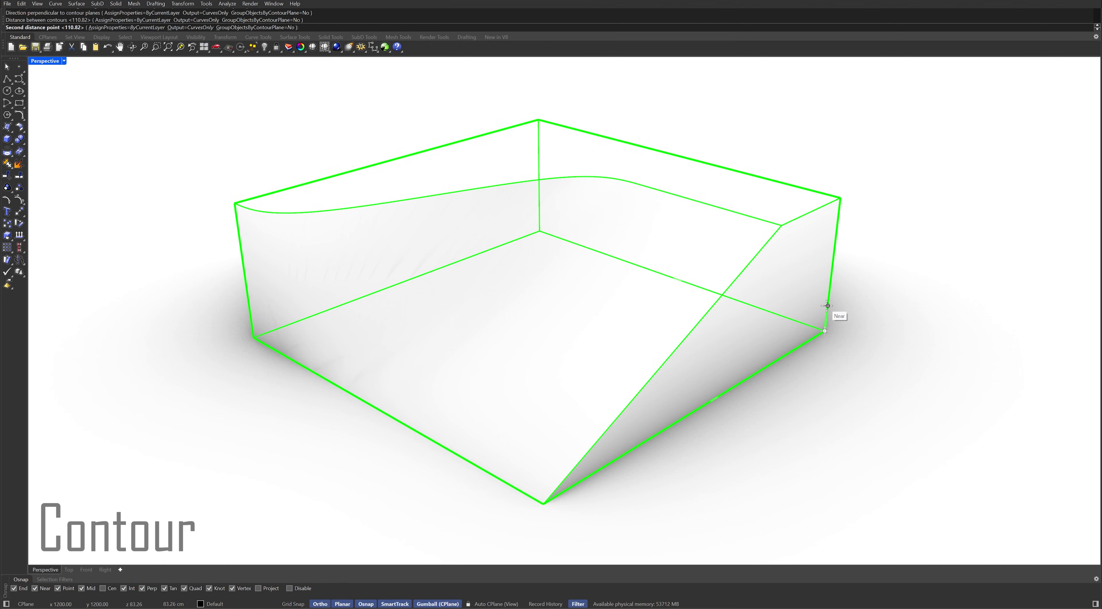
pyautogui.click(827, 305)
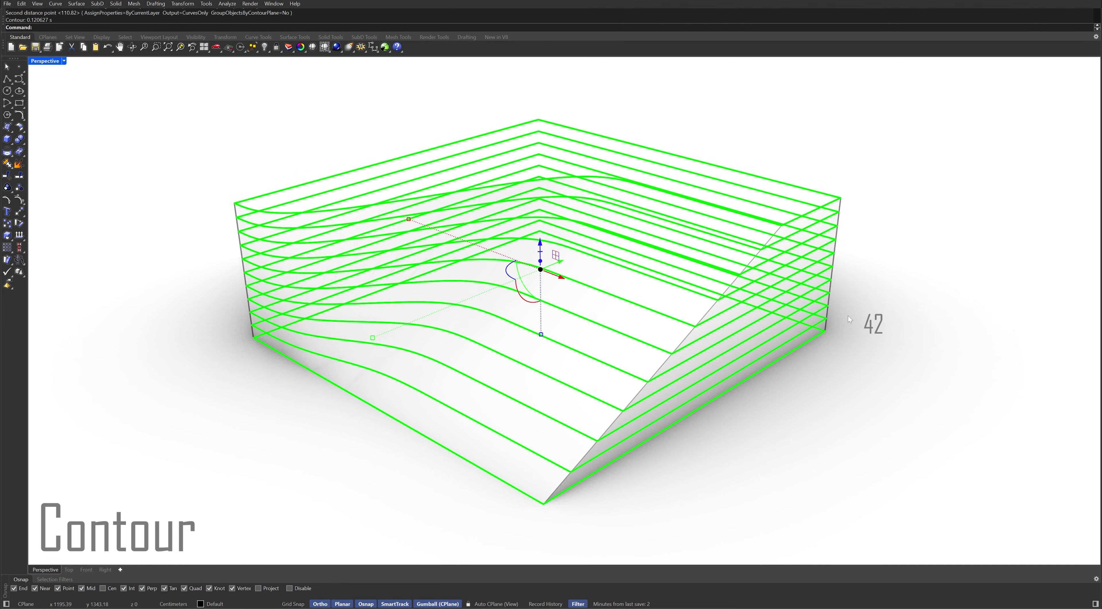
# Isolate the contours and extrude them 42 cm into solid slabs, hiding the curves
pyautogui.write('Isolate')
pyautogui.press('Return')
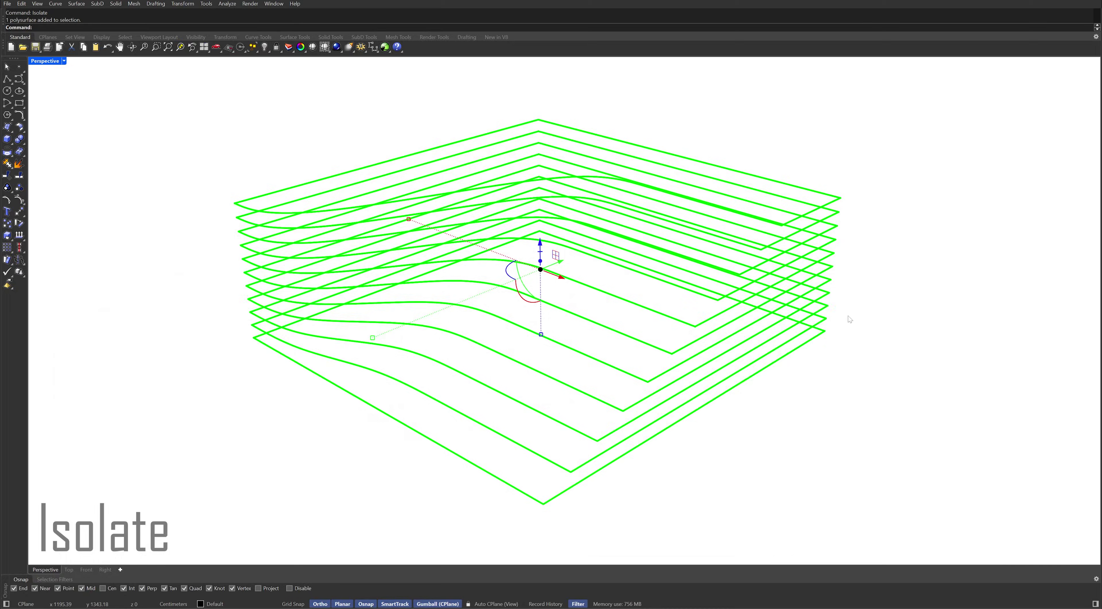
pyautogui.write('ExtrudeCrv')
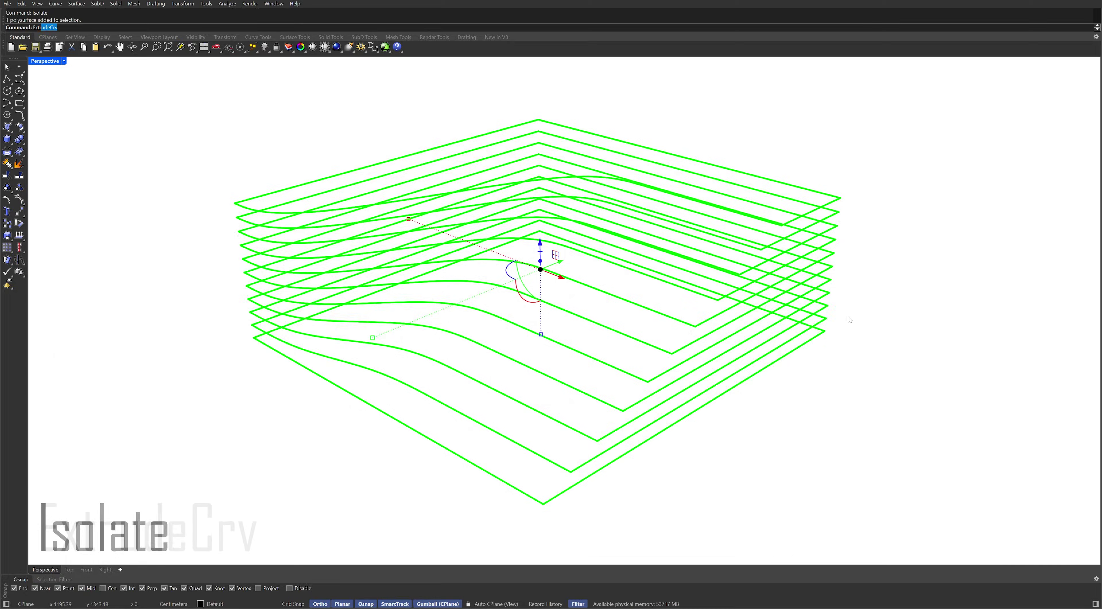
pyautogui.press('Return')
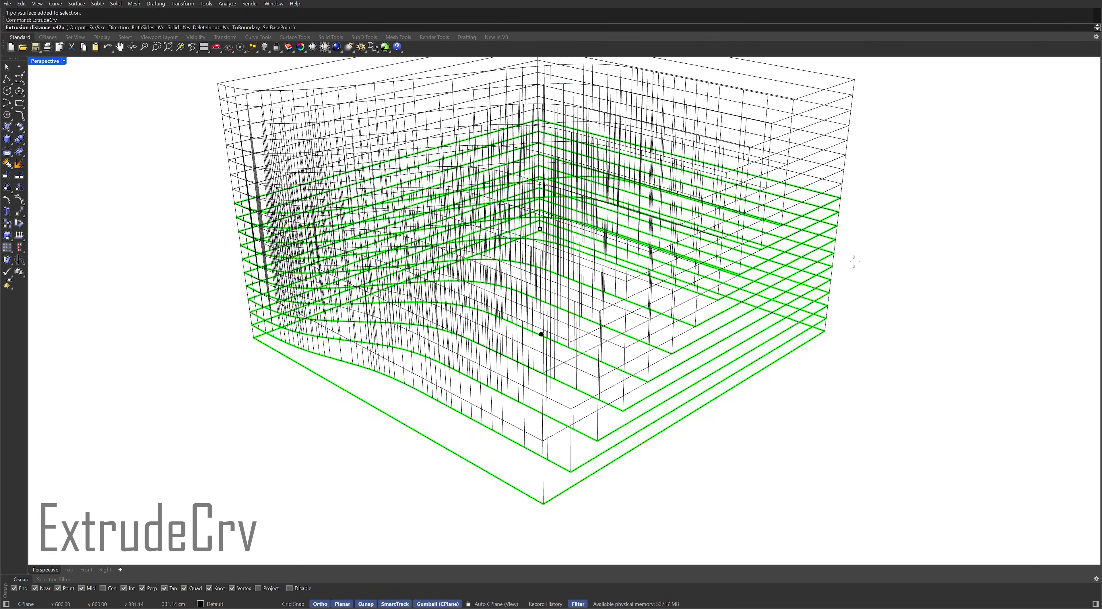
pyautogui.click(826, 319)
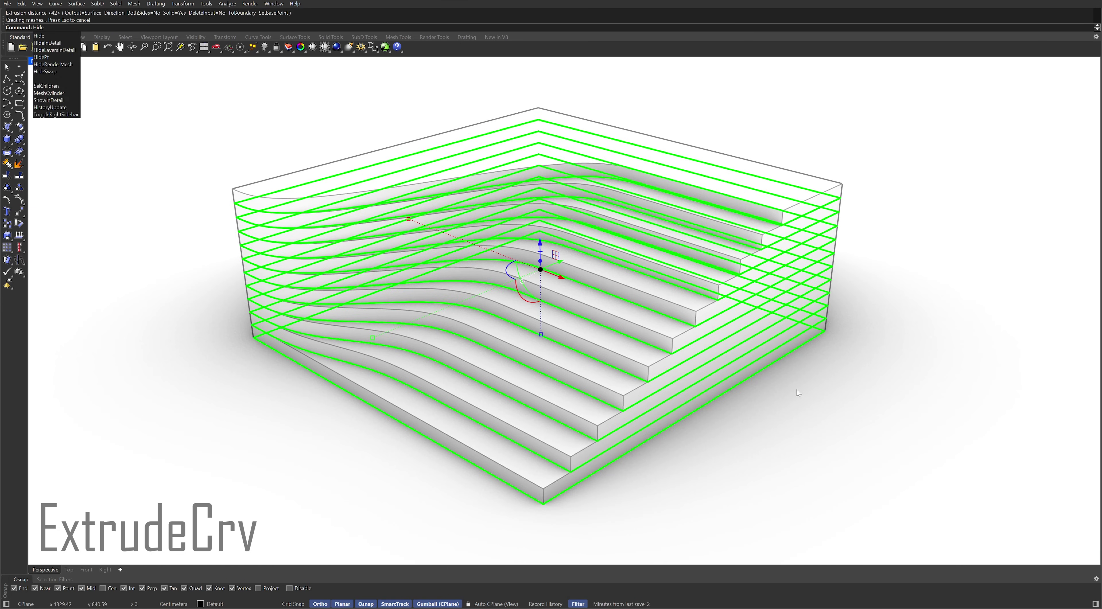
pyautogui.press('Return')
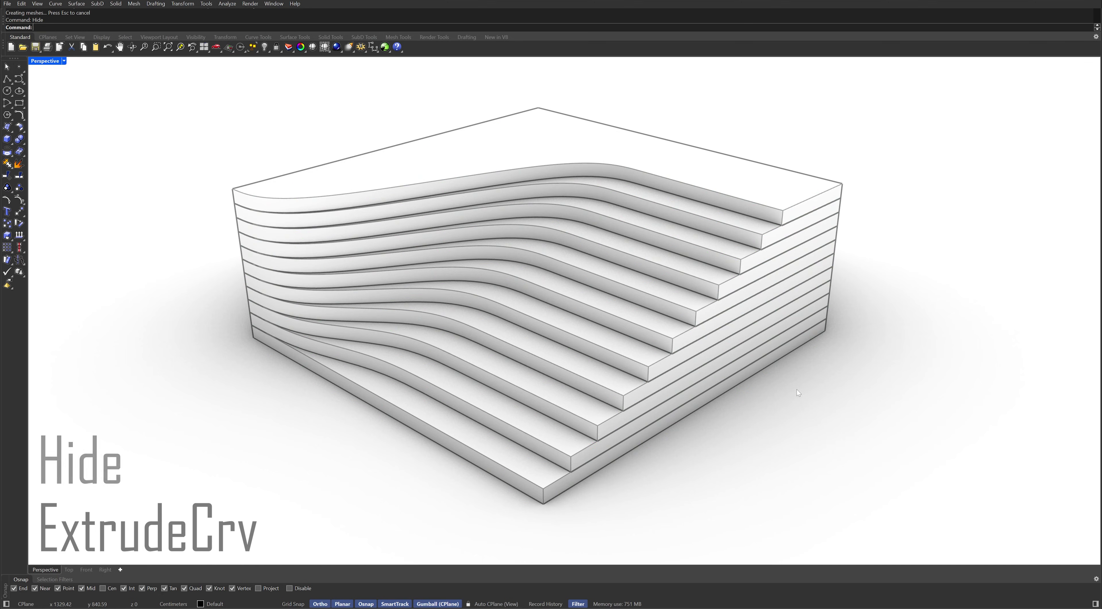
pyautogui.write('BooleanUnion')
pyautogui.press('Return')
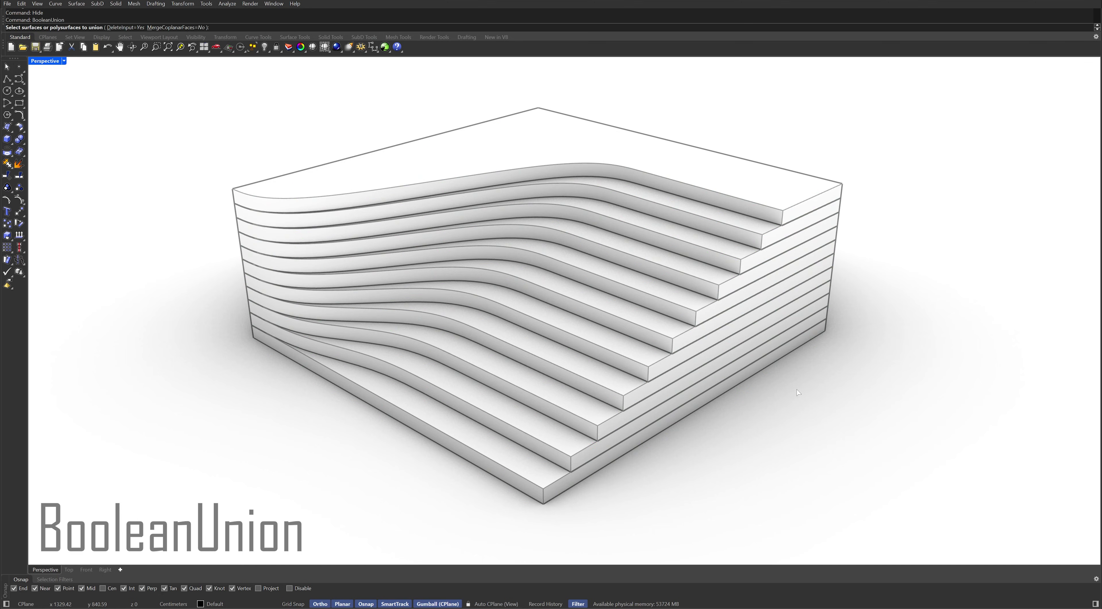
# Boolean-union all slabs into one stepped solid with MergeCoplanarFaces on
pyautogui.write('m')
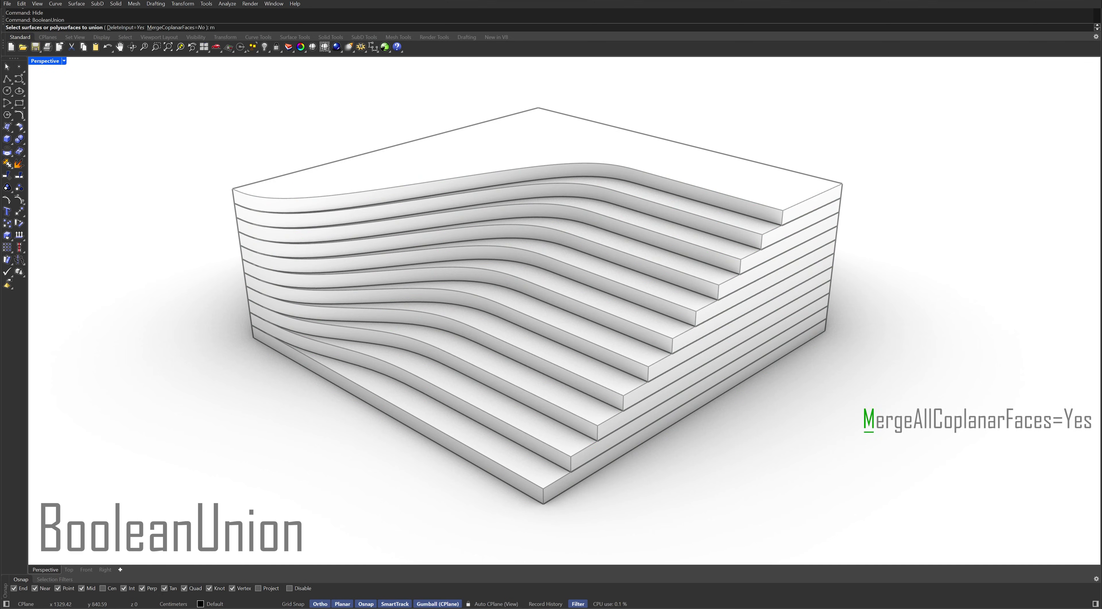
pyautogui.press('Return')
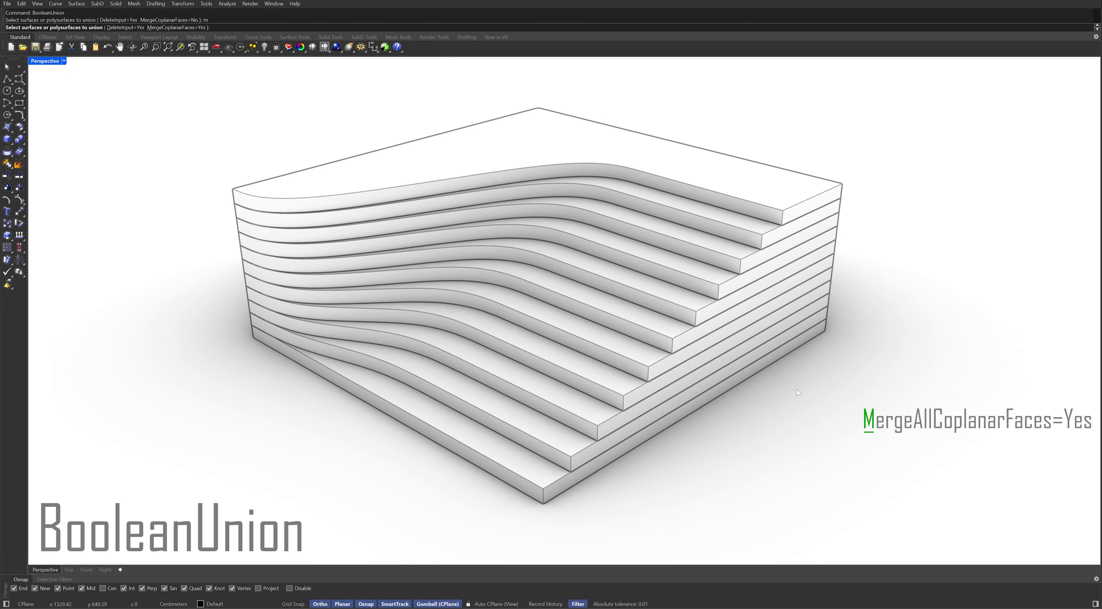
pyautogui.moveTo(850, 355); pyautogui.dragTo(824, 186)
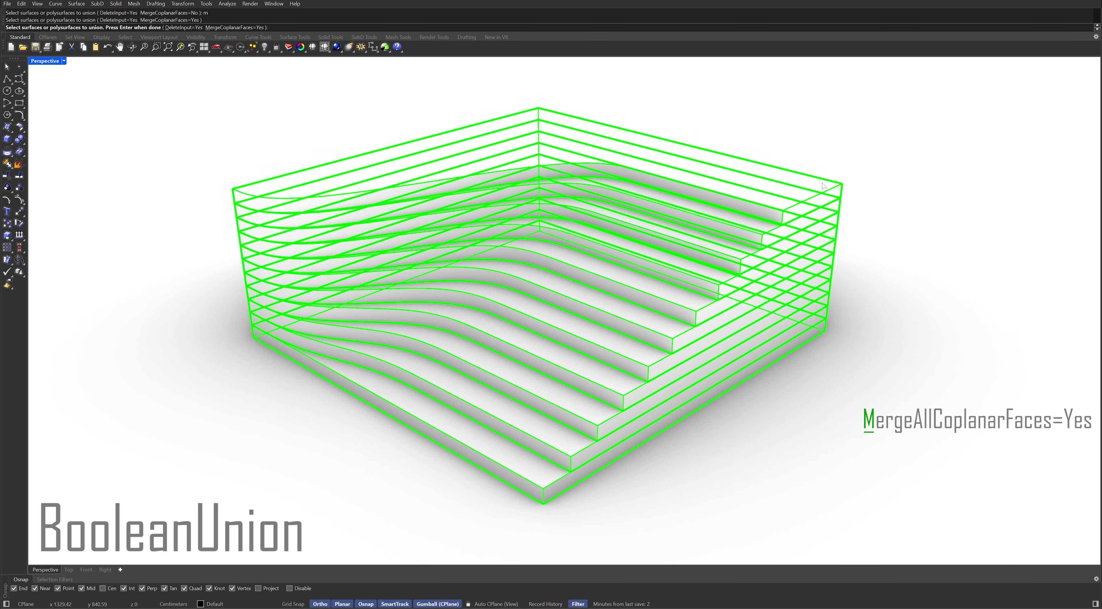
pyautogui.press('Return')
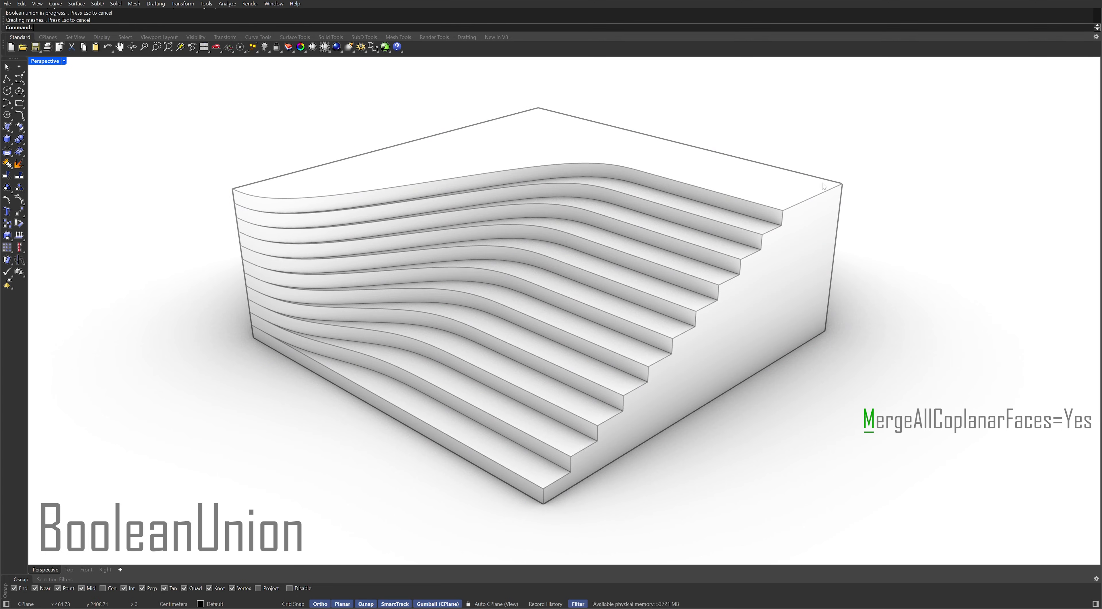
# Make Layer 01 current and select the bottom step's vertical edge
pyautogui.moveTo(562, 442); pyautogui.dragTo(543, 428, button='right')
pyautogui.scroll(3, 541, 436)
pyautogui.scroll(5, 542, 437)
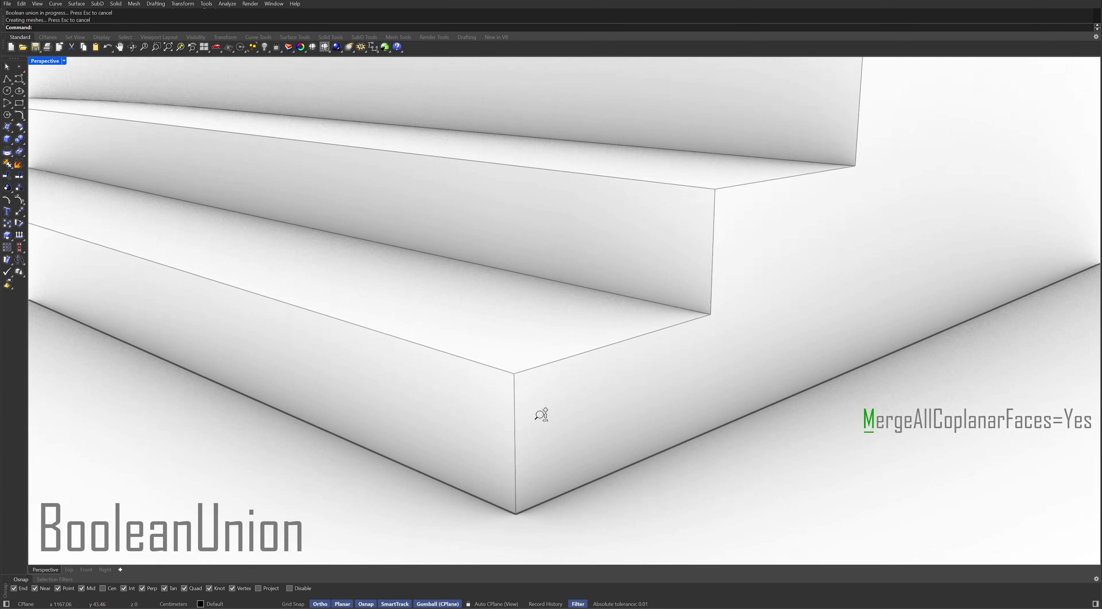
pyautogui.click(252, 602)
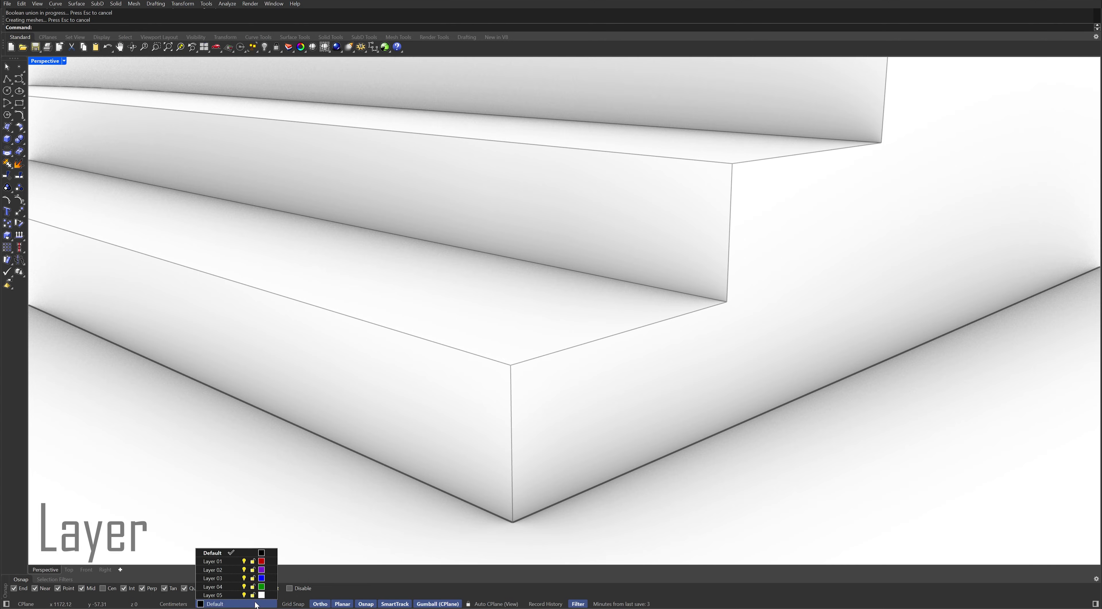
pyautogui.click(233, 562)
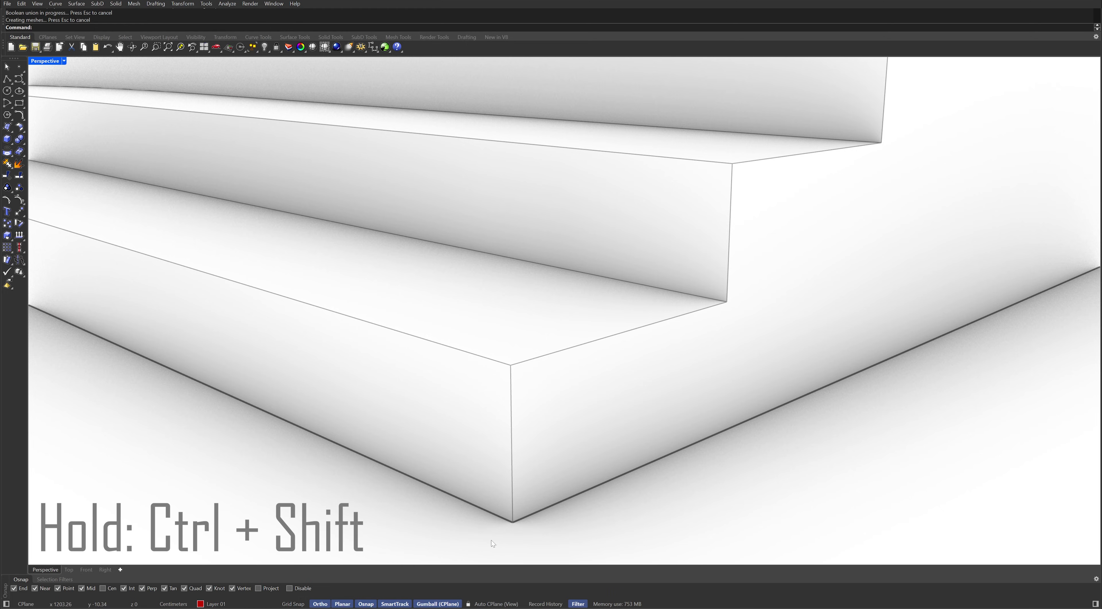
pyautogui.keyDown('ctrl'); pyautogui.keyDown('shift'); pyautogui.click(511, 452); pyautogui.keyUp('shift'); pyautogui.keyUp('ctrl')
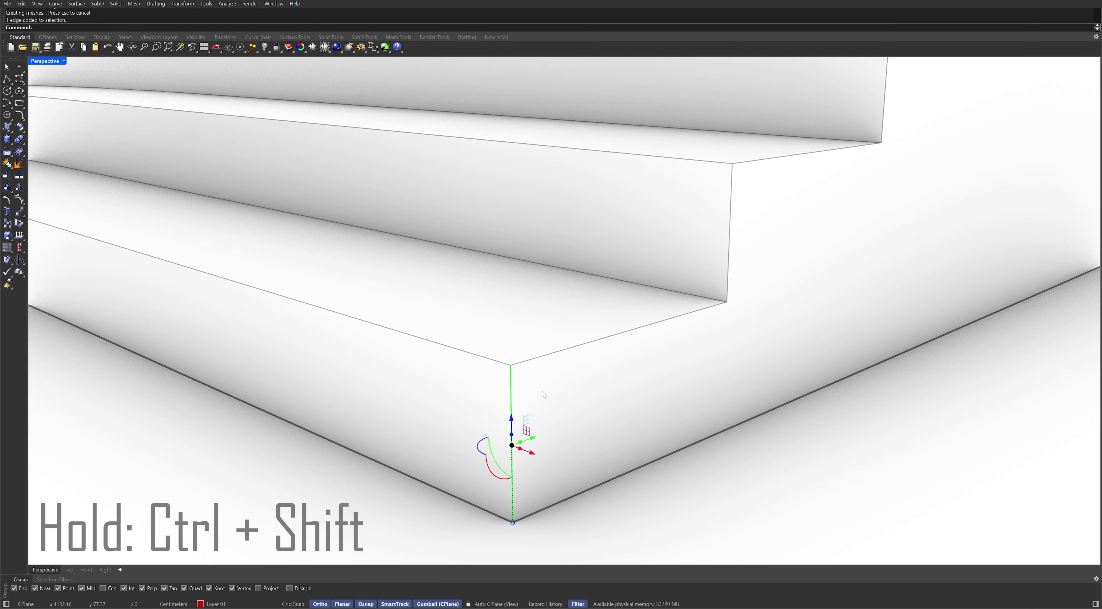
# Divide the bottom step's vertical and top edges into 3 segments each
pyautogui.keyDown('ctrl'); pyautogui.keyDown('shift'); pyautogui.click(551, 356); pyautogui.keyUp('shift'); pyautogui.keyUp('ctrl')
pyautogui.write('Divide')
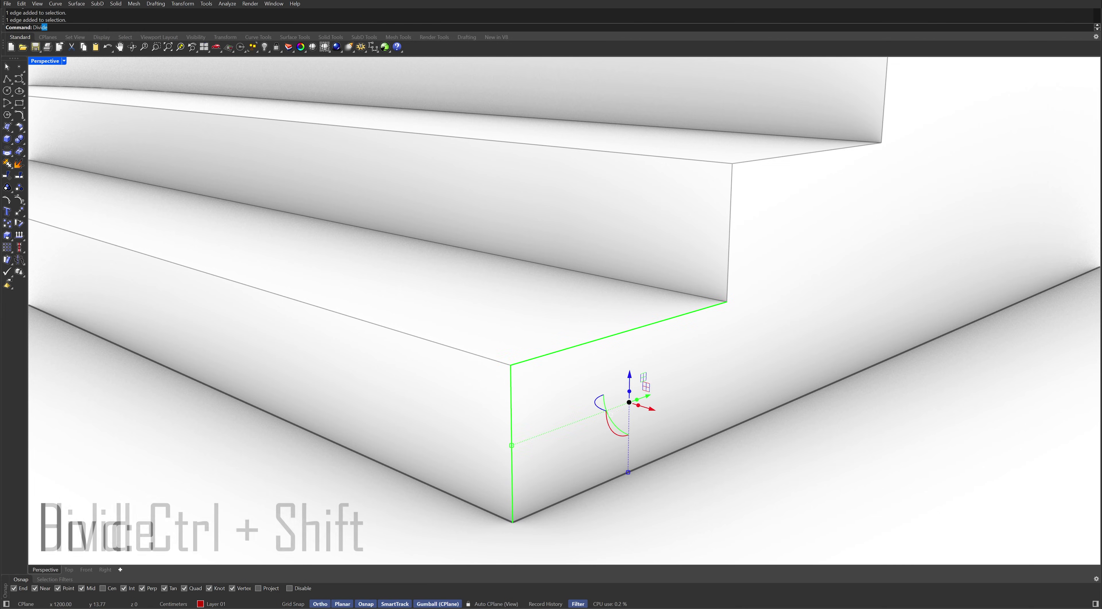
pyautogui.press('Return')
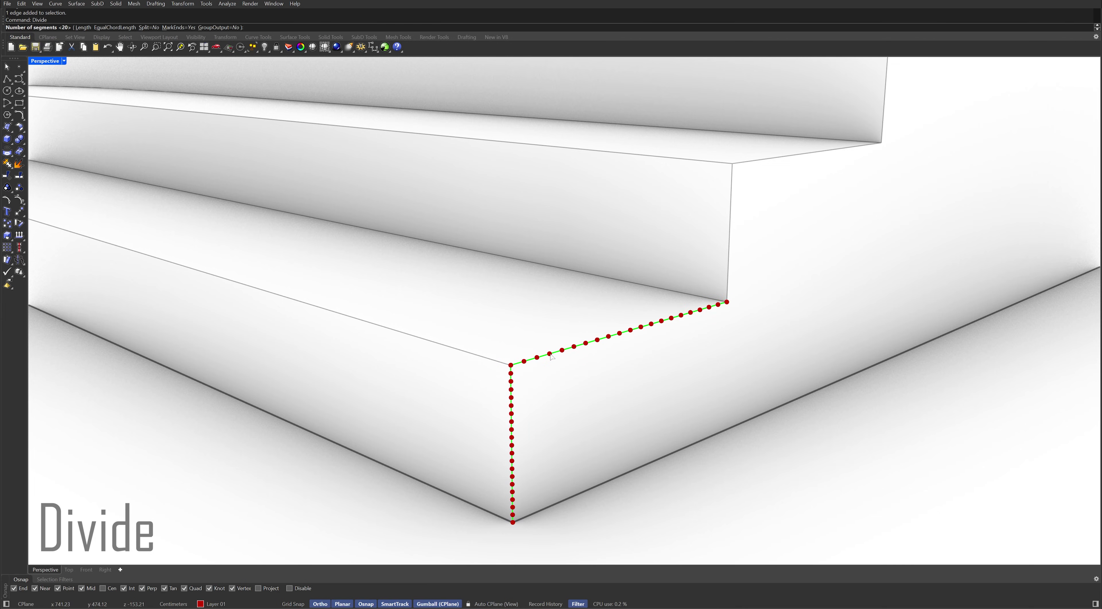
pyautogui.write('3')
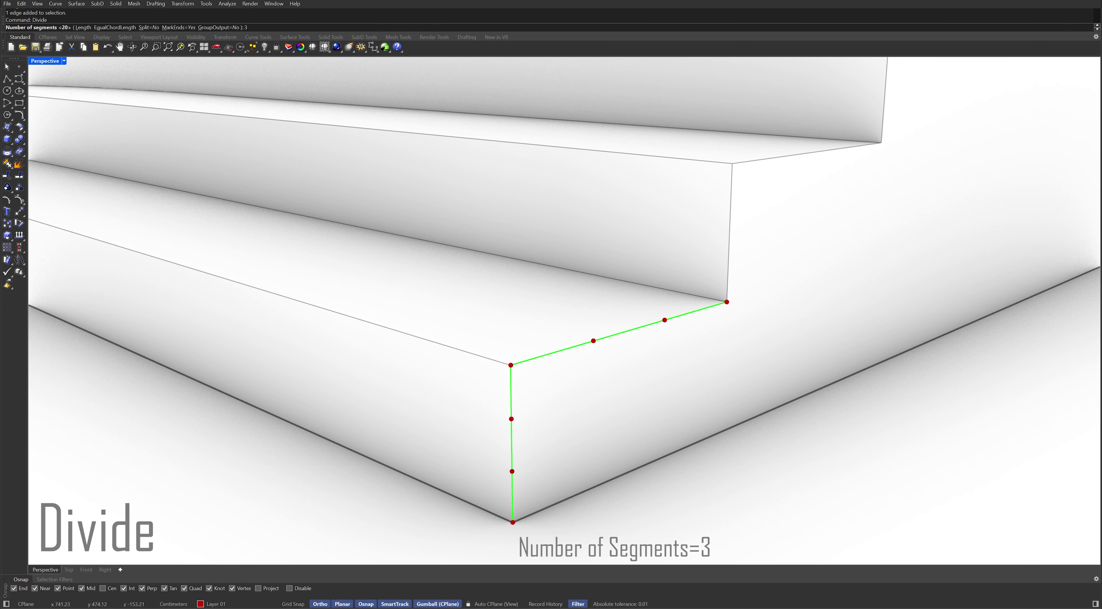
pyautogui.press('Return')
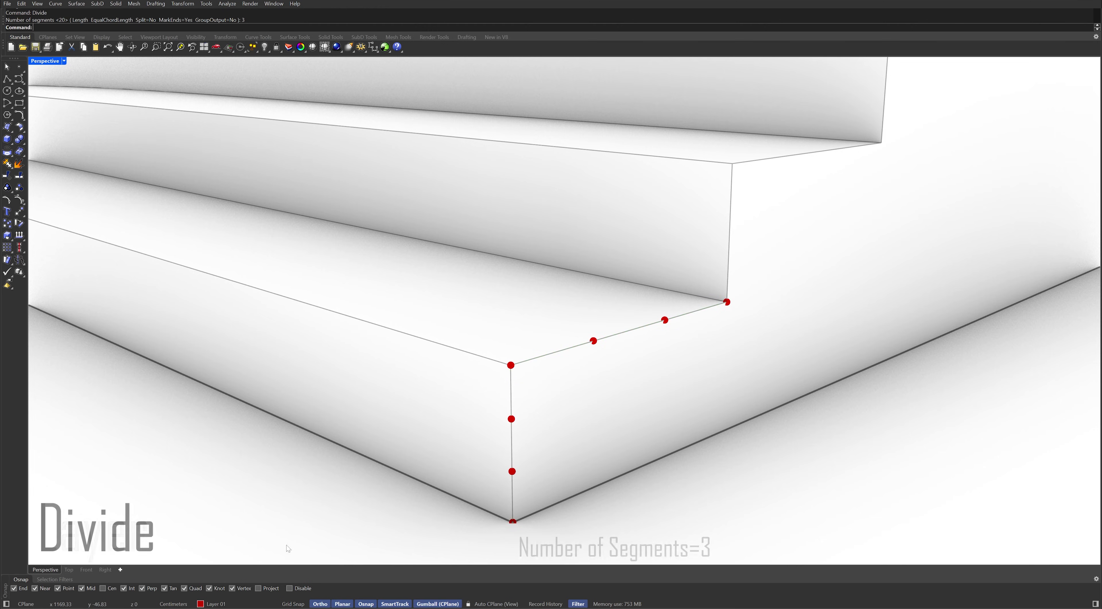
# On Layer 02, draw an L-shaped polyline between division points around the step's corner
pyautogui.click(216, 604)
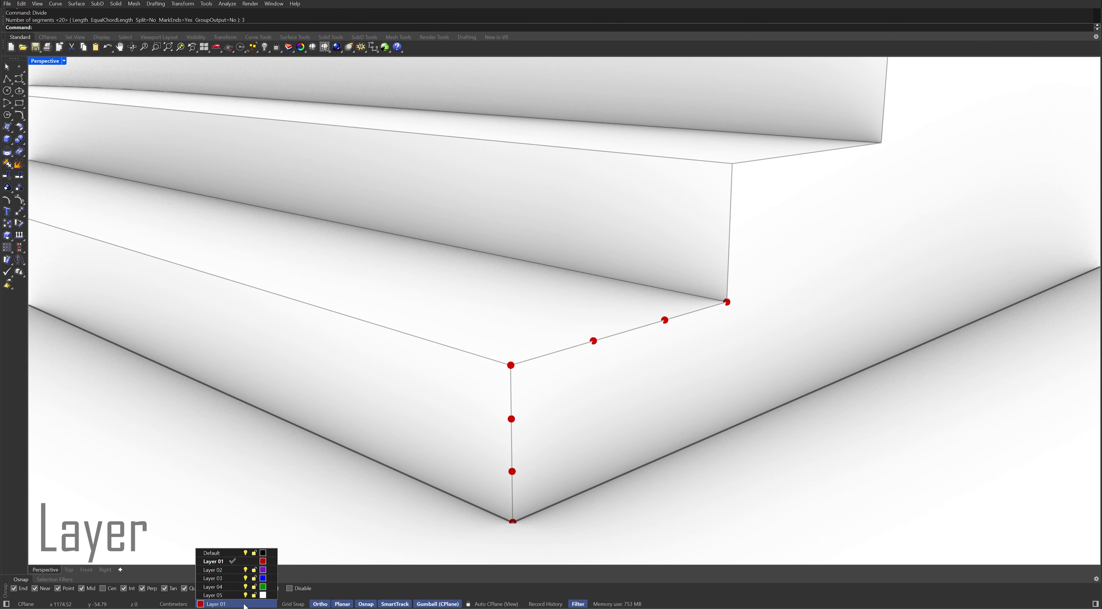
pyautogui.click(238, 574)
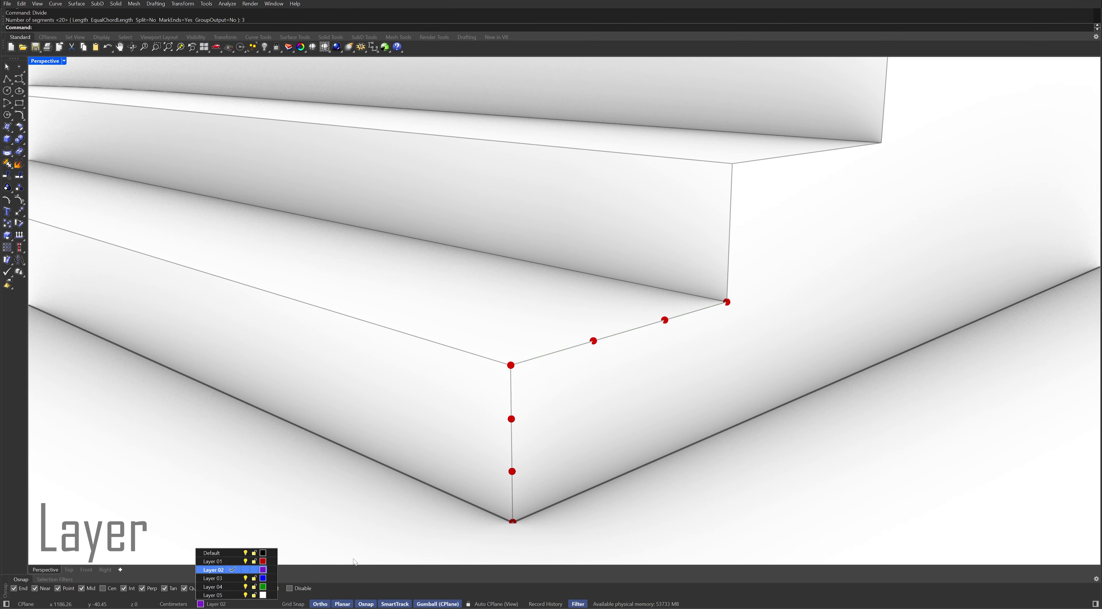
pyautogui.write('polyline')
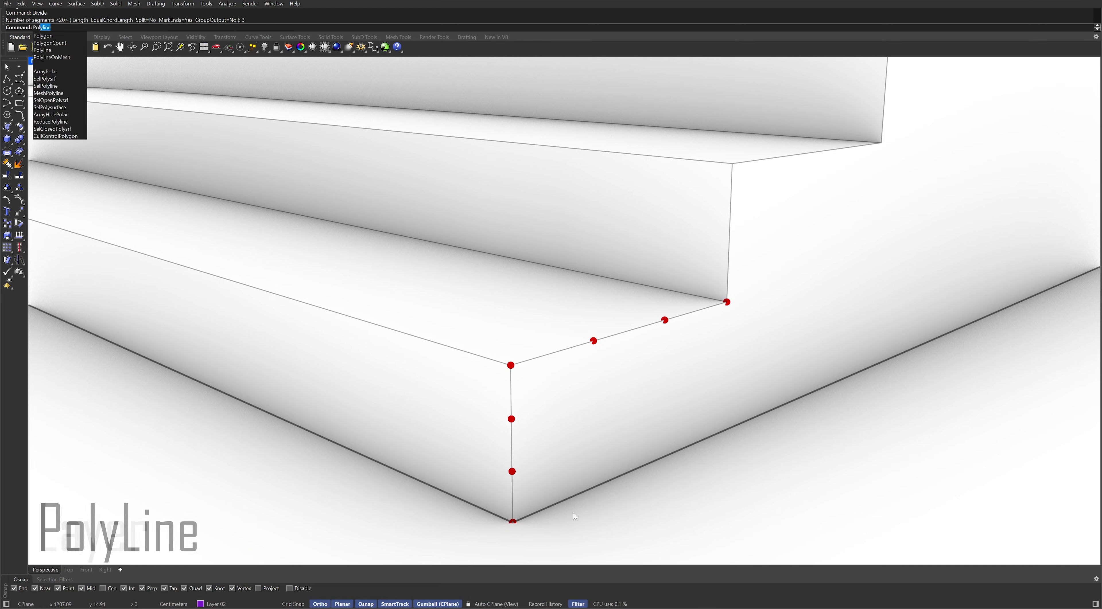
pyautogui.press('Return')
pyautogui.click(511, 419)
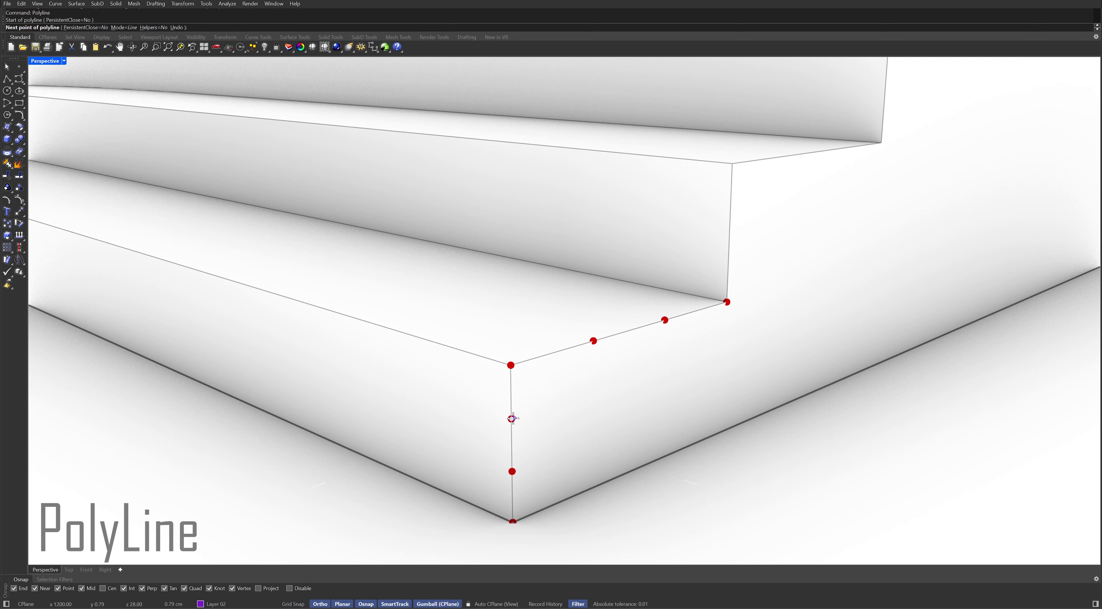
pyautogui.click(511, 365)
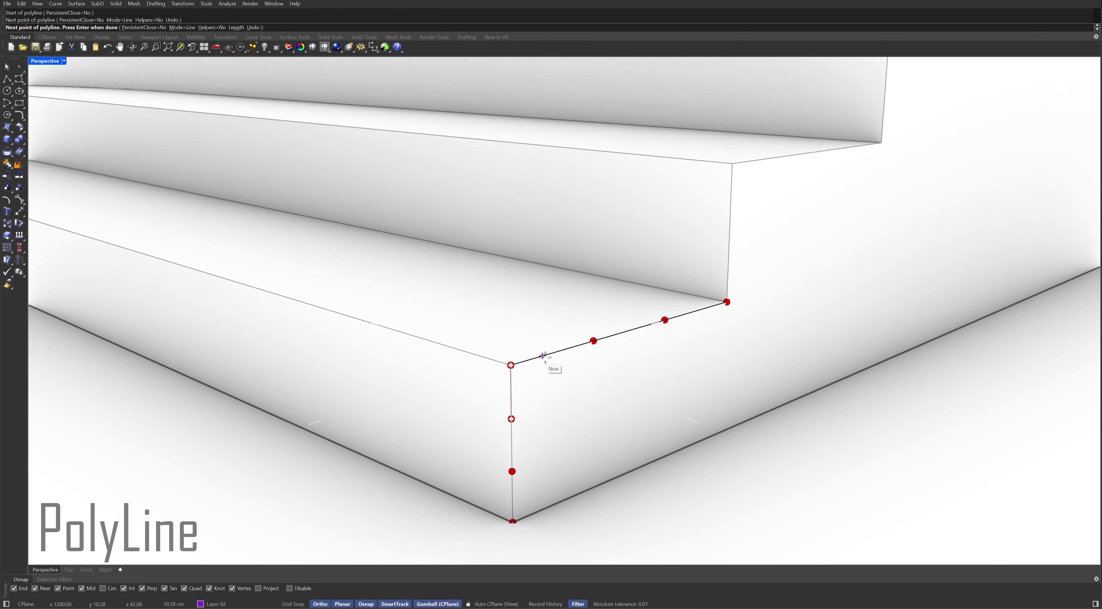
pyautogui.click(593, 341)
pyautogui.press('Return')
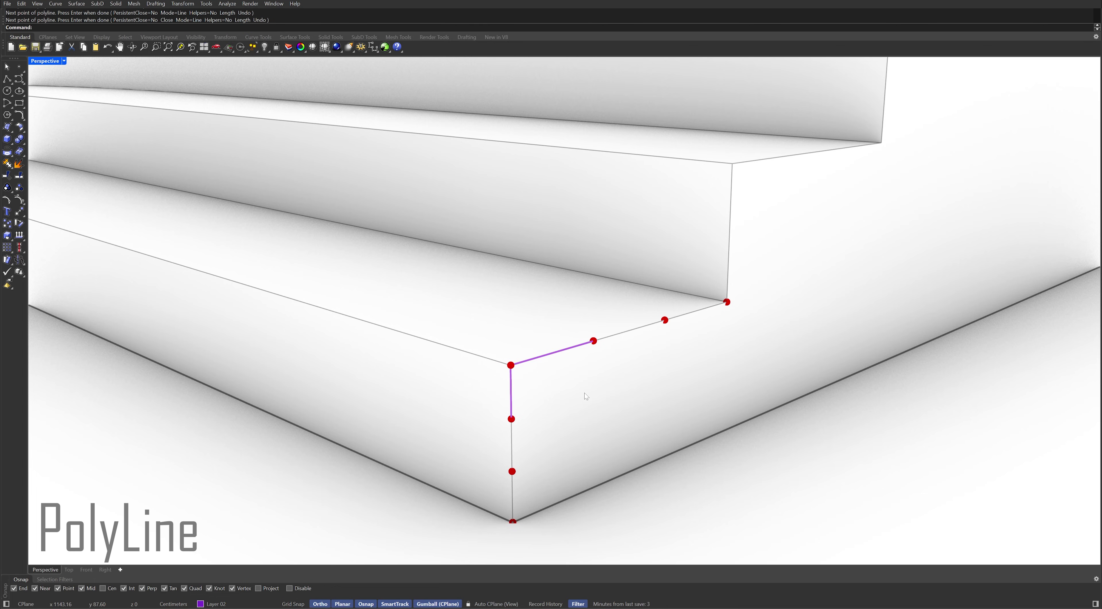
# Hide the division points and move the polyline down to the block's bottom corner
pyautogui.write('SelPt')
pyautogui.press('Return')
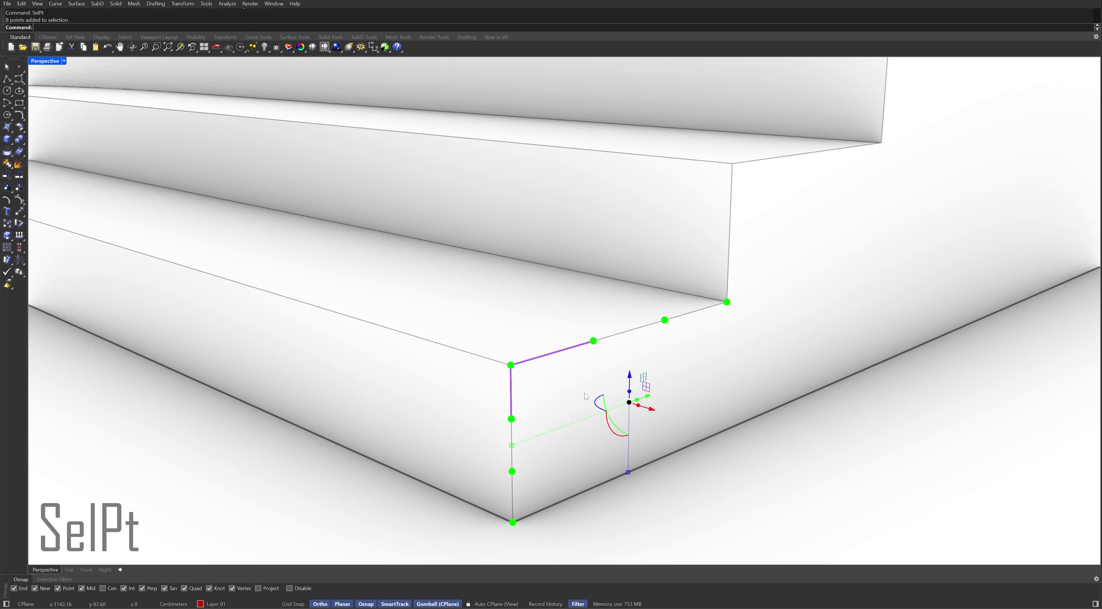
pyautogui.write('Hide')
pyautogui.press('Return')
pyautogui.write('Sel')
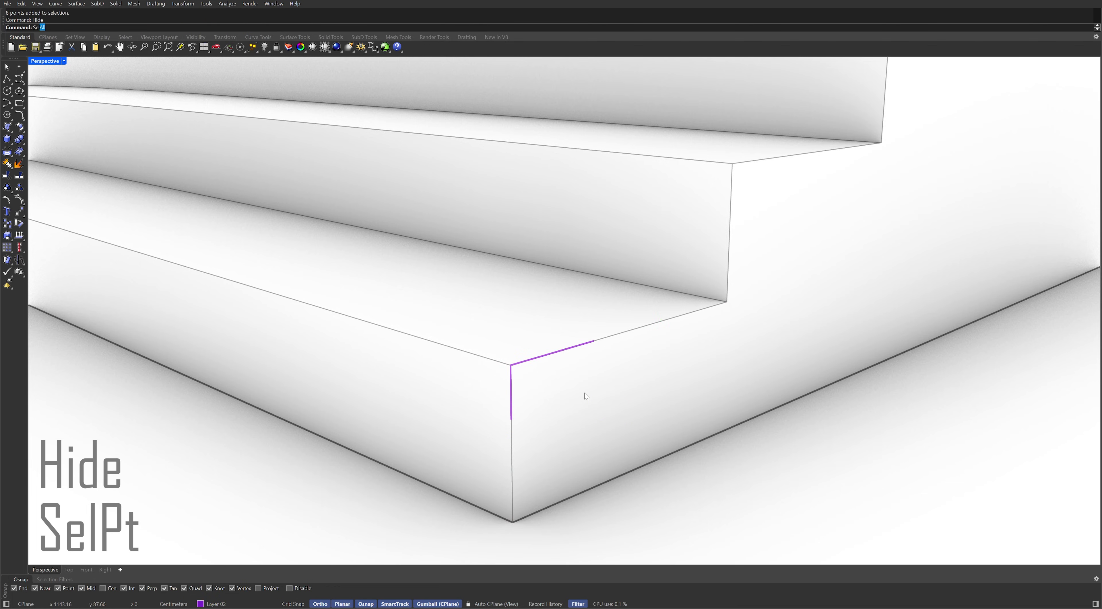
pyautogui.write('Crv')
pyautogui.press('Return')
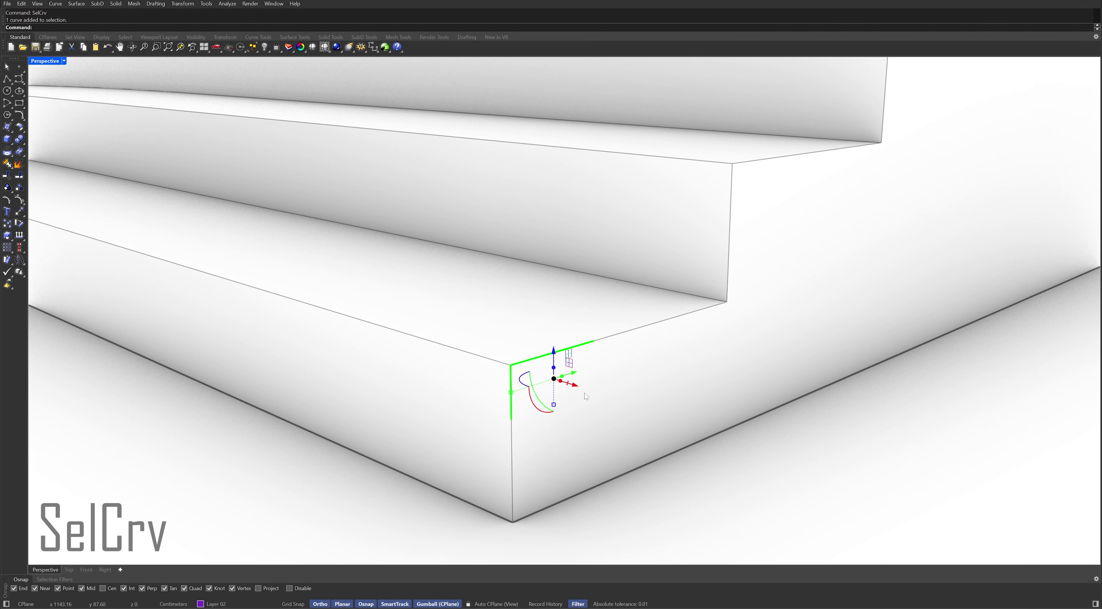
pyautogui.write('m')
pyautogui.press('Return')
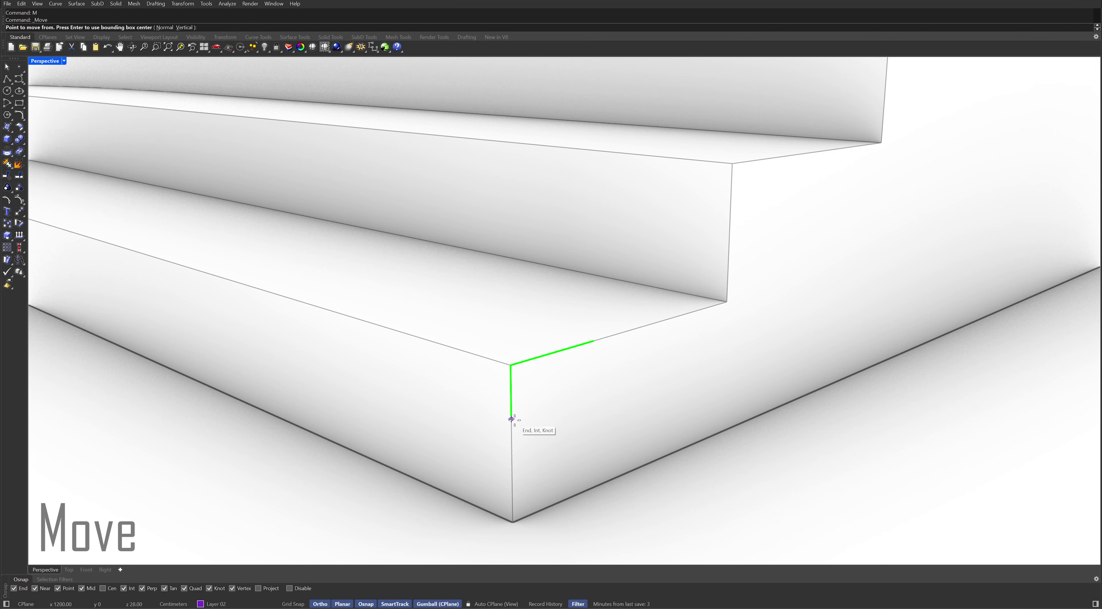
pyautogui.click(511, 419)
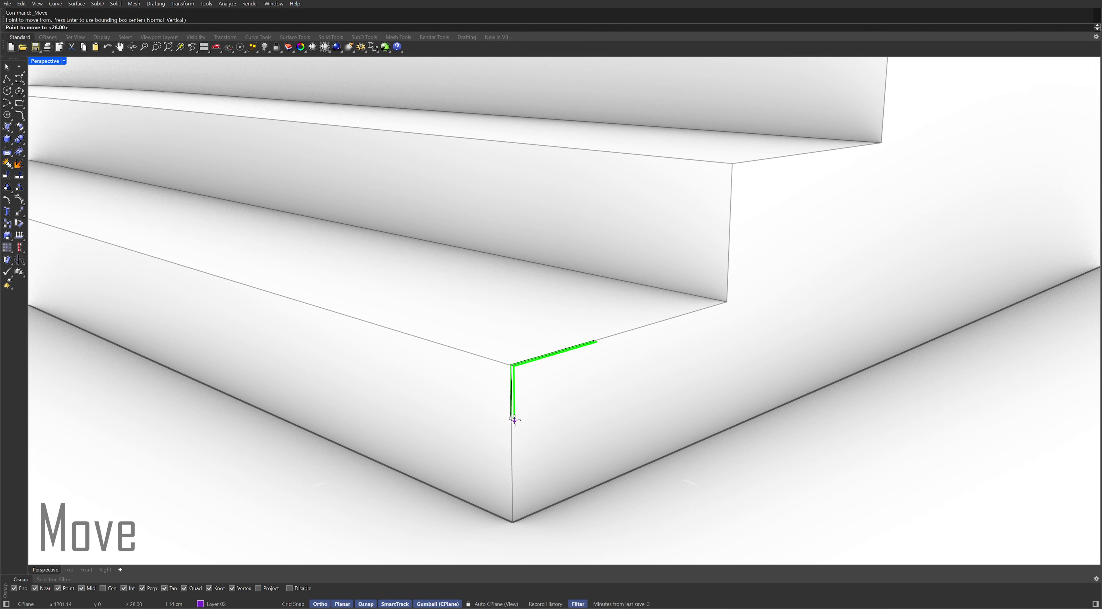
pyautogui.click(512, 522)
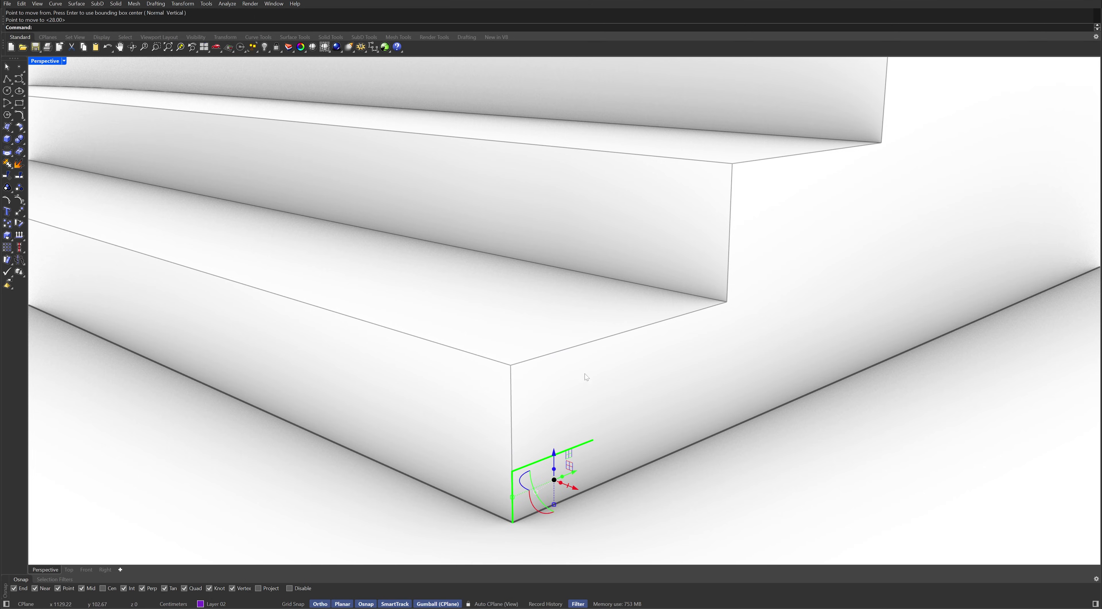
# Array the step curve 33 times up the stepped edge and join the copies
pyautogui.scroll(-5, 582, 349)
pyautogui.keyDown('shift'); pyautogui.moveTo(591, 342); pyautogui.dragTo(567, 389, button='right'); pyautogui.keyUp('shift')
pyautogui.write('ArrayLinear')
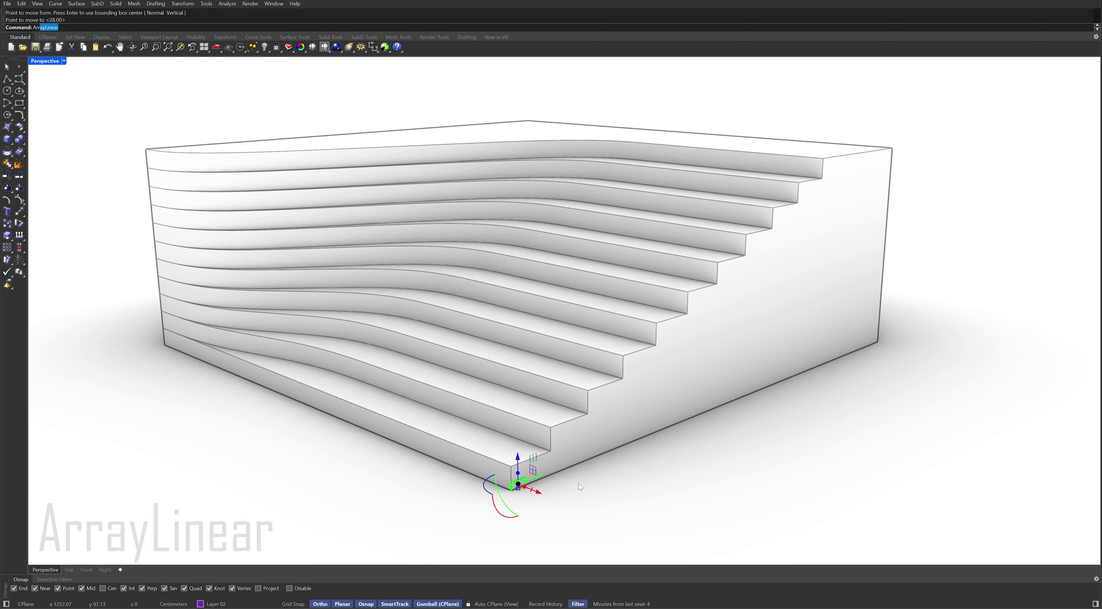
pyautogui.press('Return')
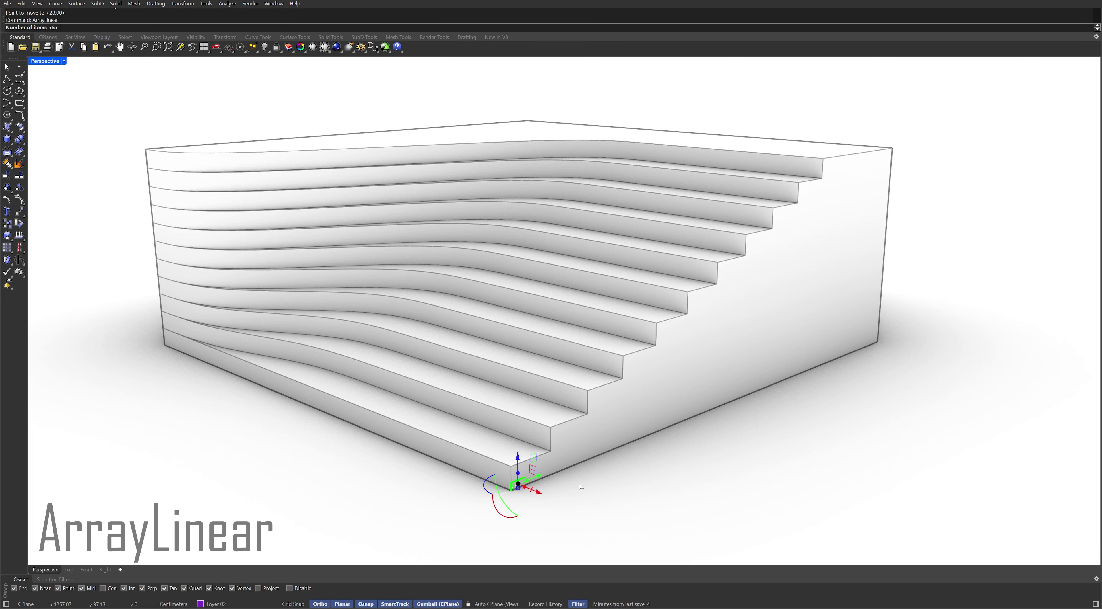
pyautogui.write('33')
pyautogui.press('Return')
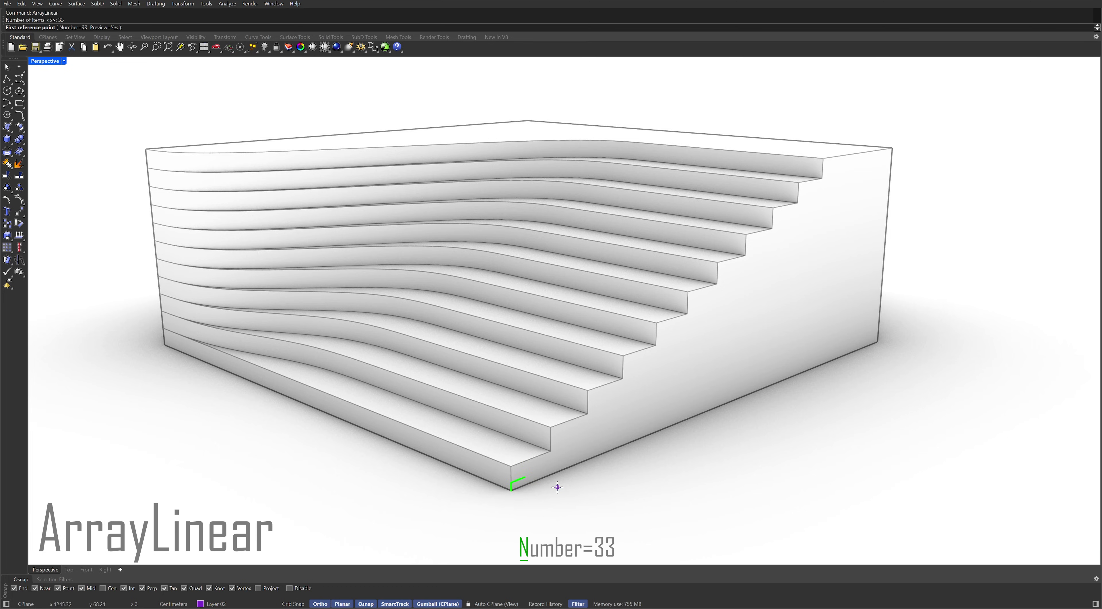
pyautogui.click(511, 490)
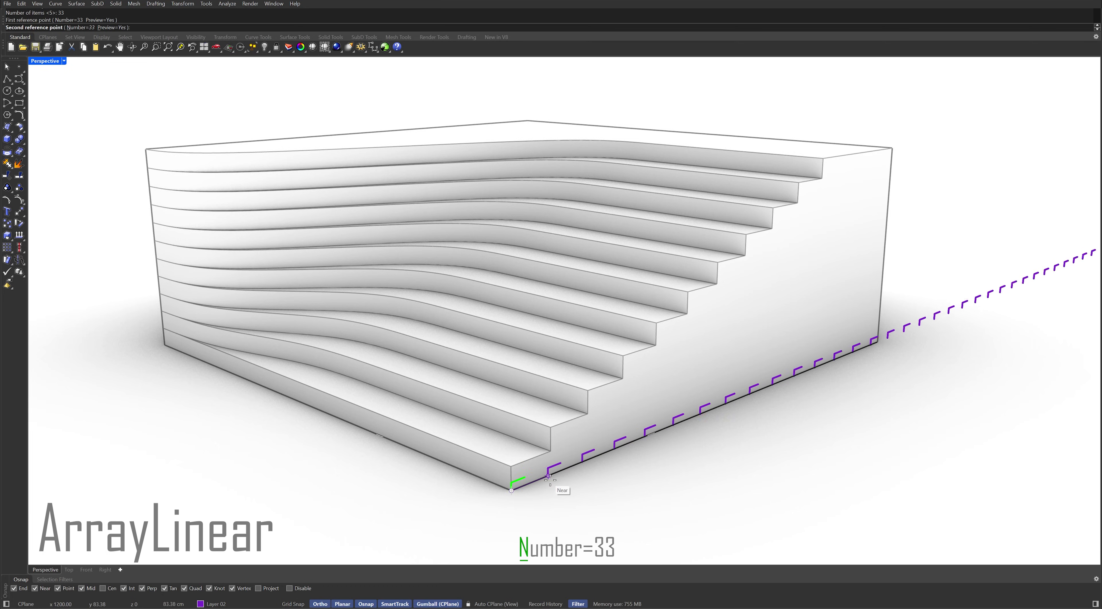
pyautogui.click(524, 480)
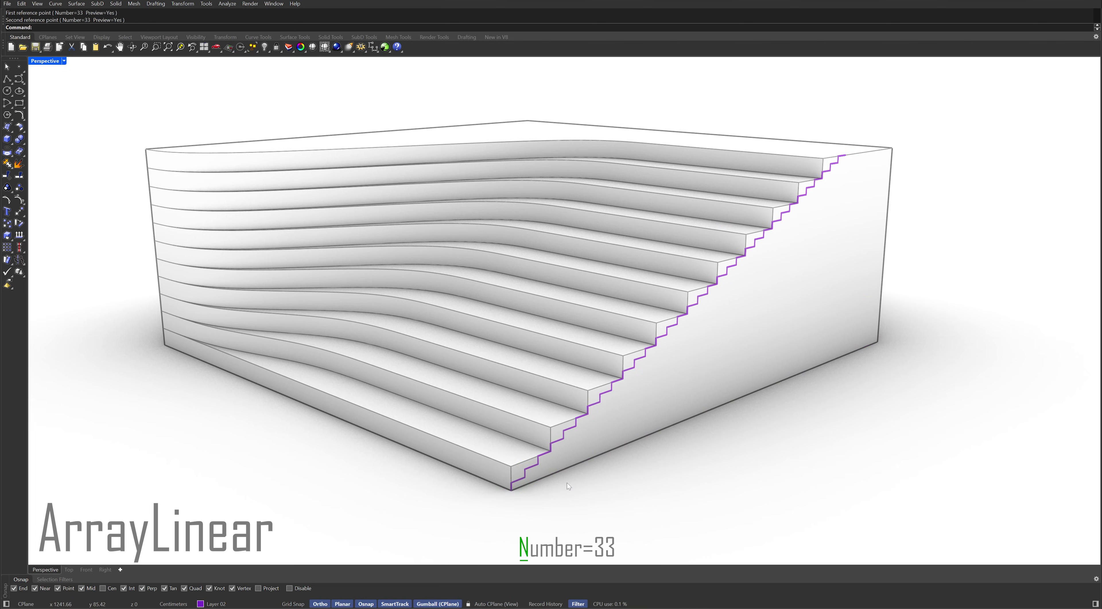
pyautogui.write('SelCrv')
pyautogui.press('Return')
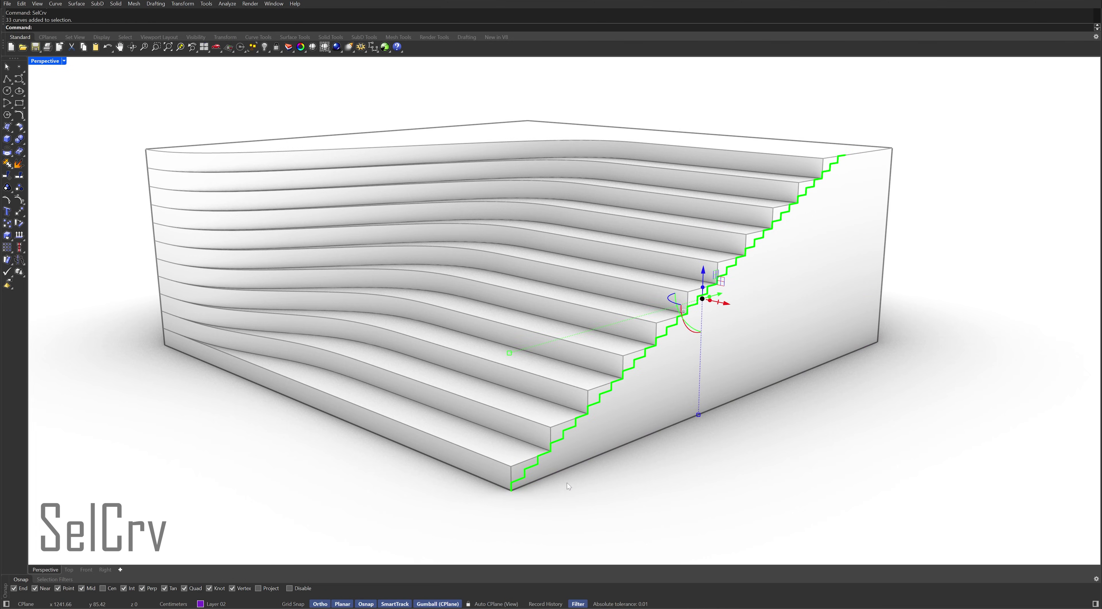
pyautogui.write('Join')
pyautogui.press('Return')
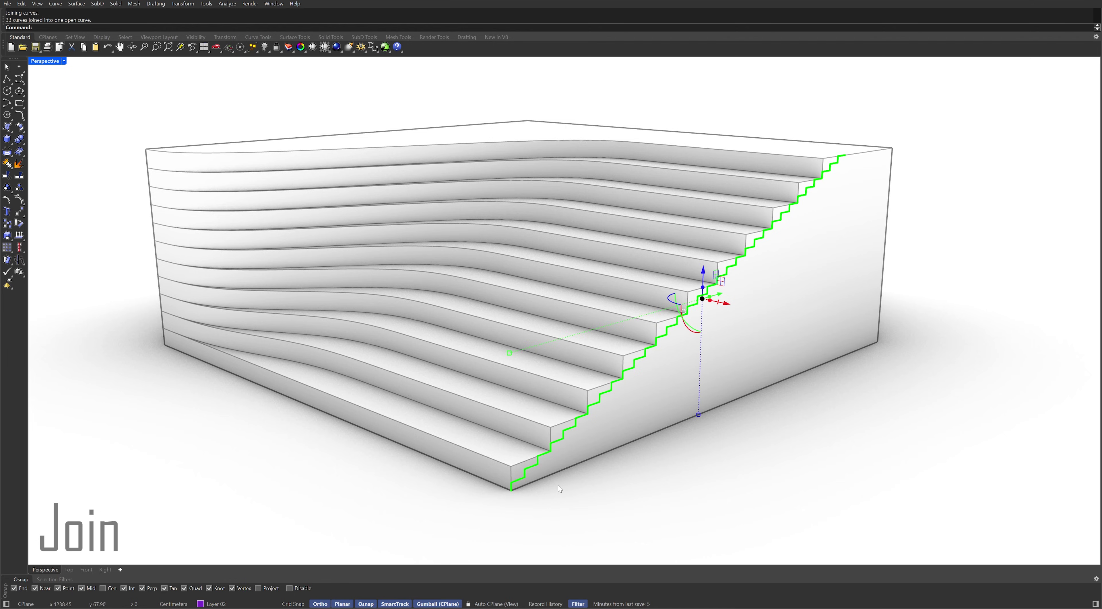
# Offset the stair curve through a point with flat caps into a closed outline
pyautogui.write('Offset')
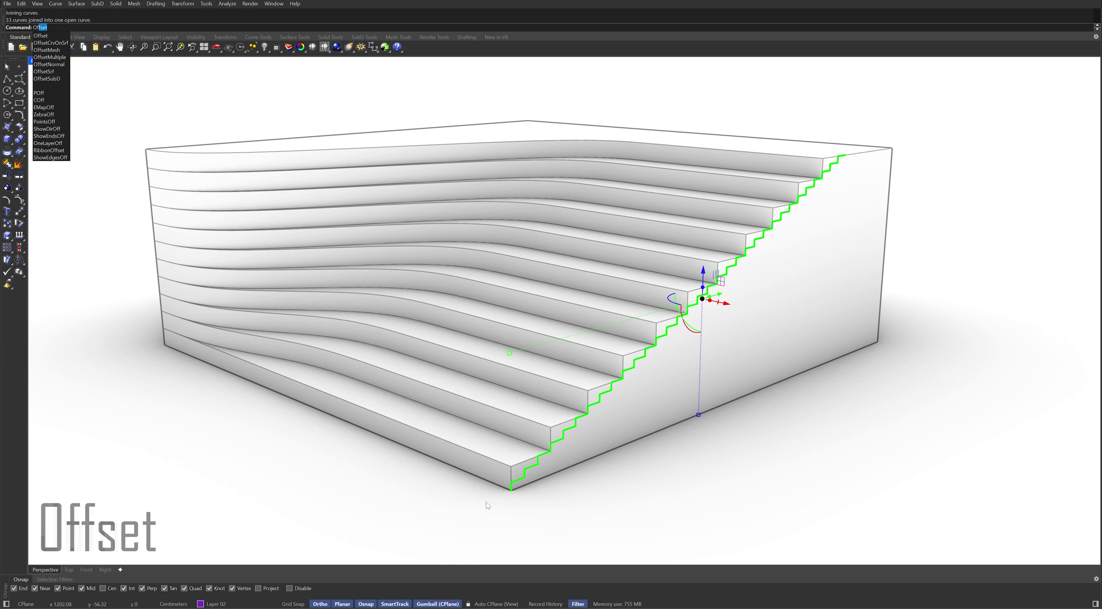
pyautogui.press('Return')
pyautogui.write('t')
pyautogui.press('Return')
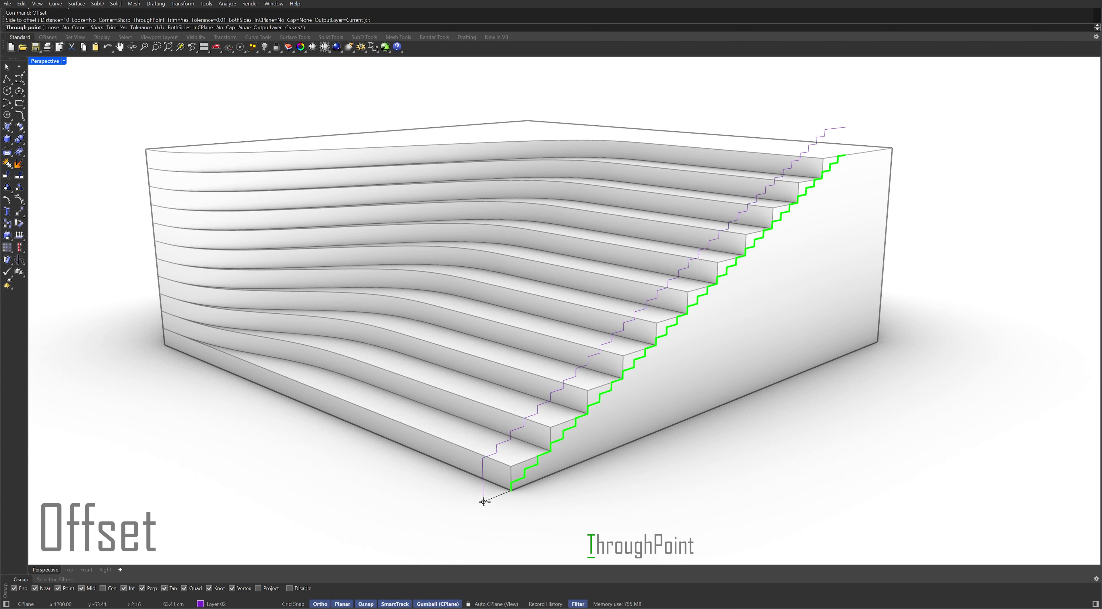
pyautogui.write('a')
pyautogui.press('Return')
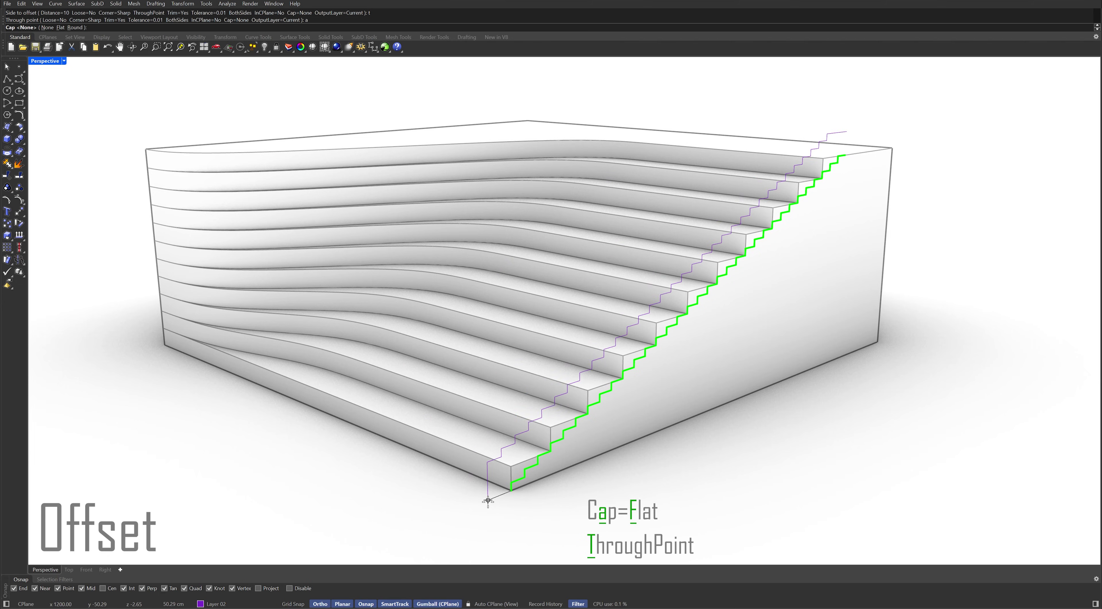
pyautogui.write('f')
pyautogui.press('Return')
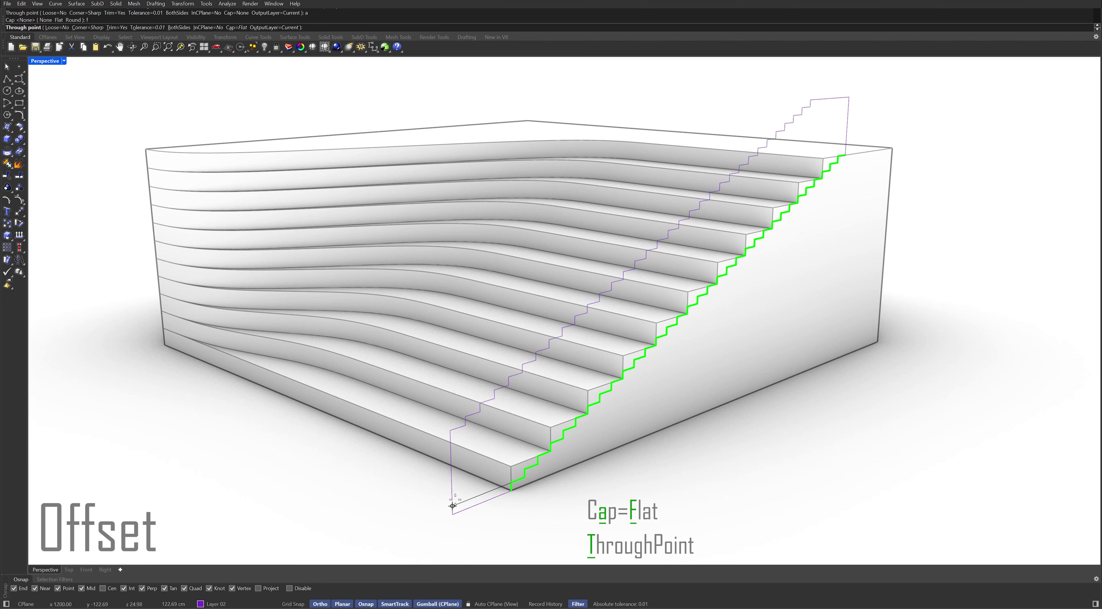
pyautogui.click(490, 499)
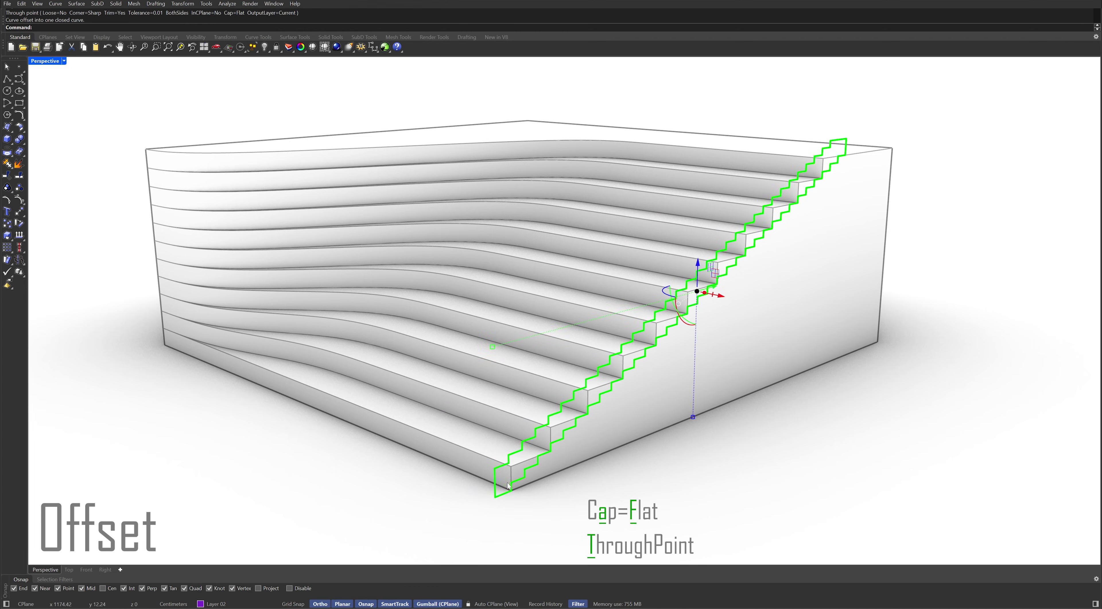
# Cut the stair outline 120 deep into the block and hide the curve
pyautogui.moveTo(530, 364); pyautogui.dragTo(691, 359, button='right')
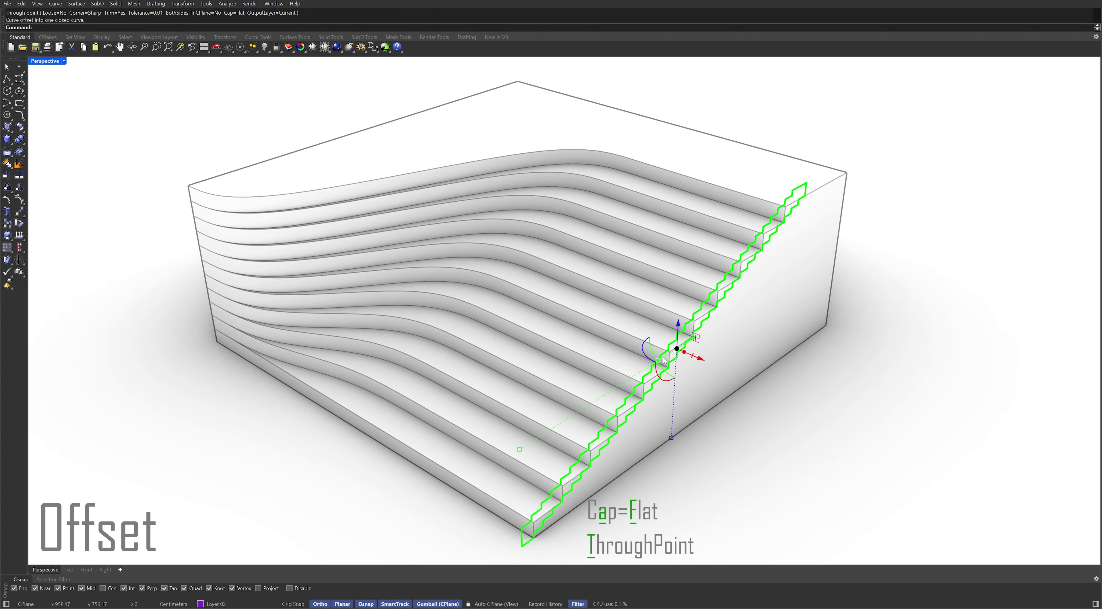
pyautogui.click(692, 358)
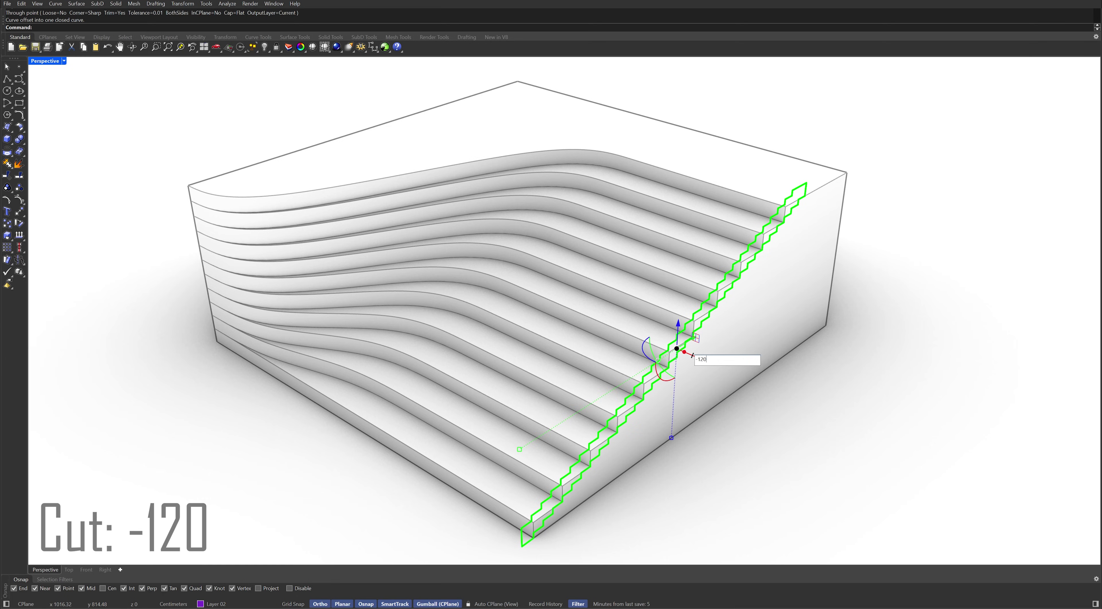
pyautogui.press('Return')
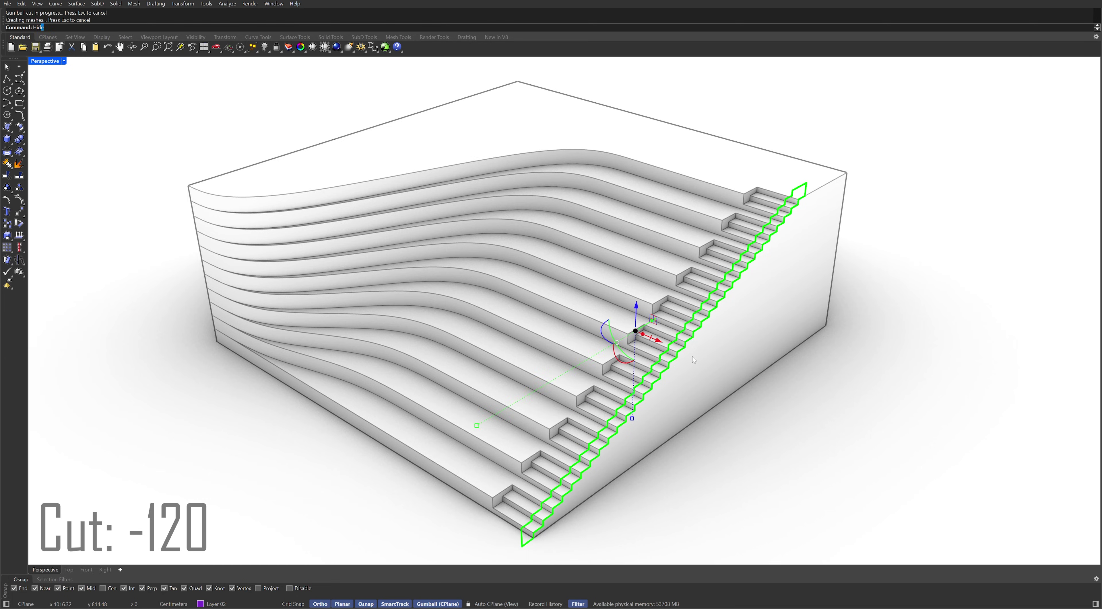
pyautogui.write('Hide')
pyautogui.press('Return')
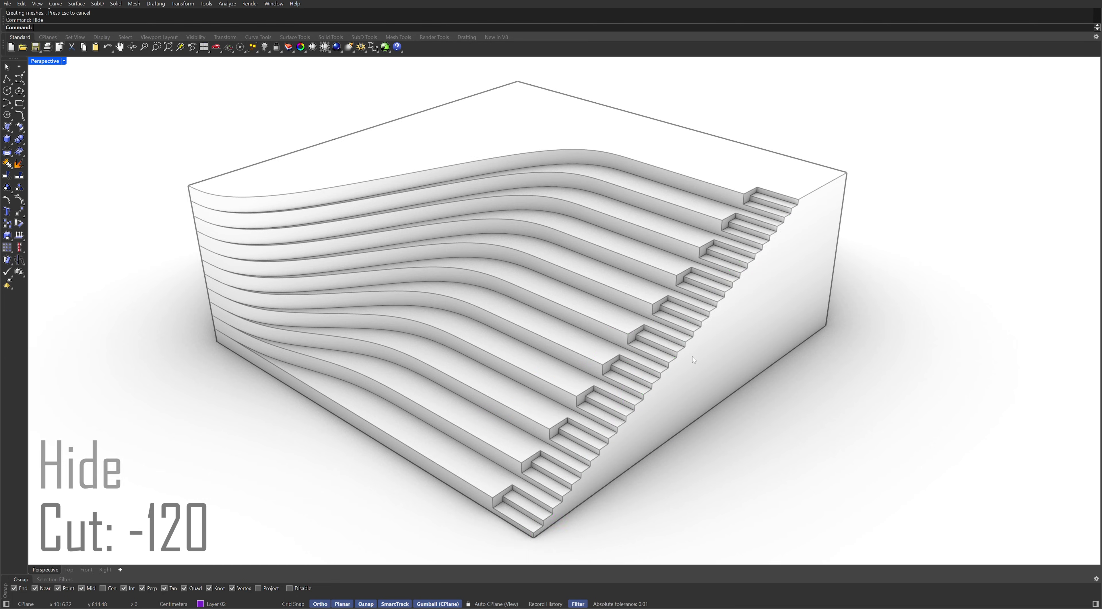
# Draw a vertical 100 × 210 rectangle from the end wall's bottom corner
pyautogui.scroll(6, 836, 274)
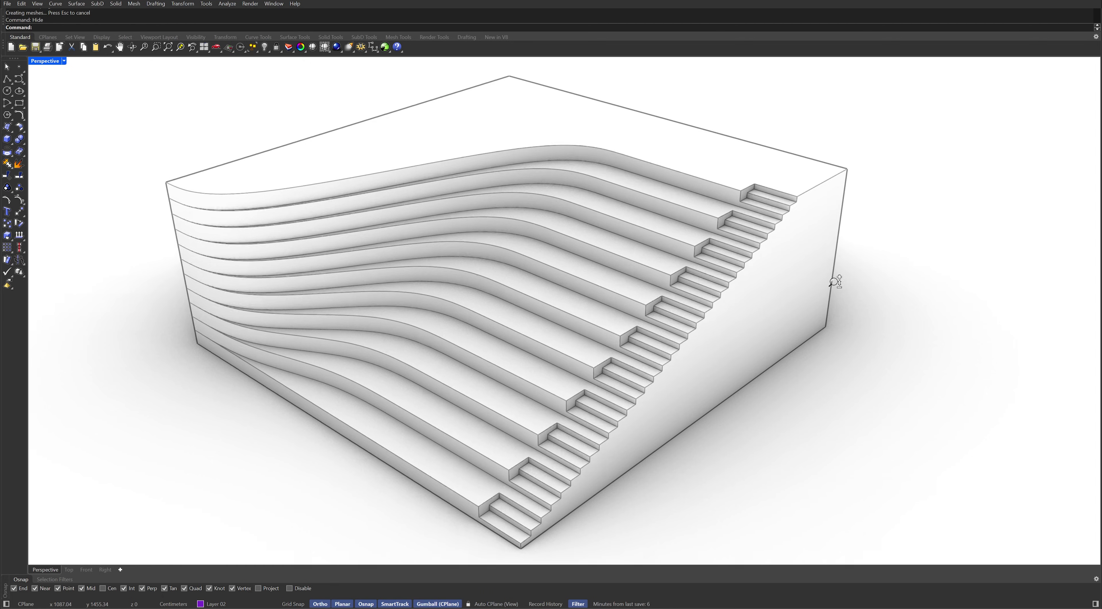
pyautogui.write('Rectangle')
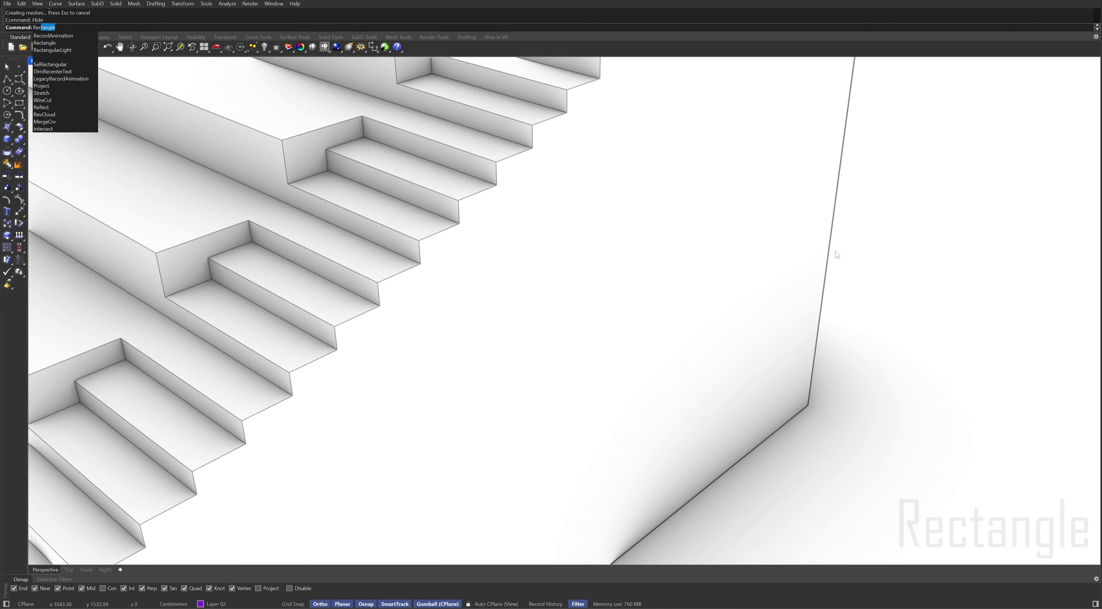
pyautogui.press('Return')
pyautogui.write('ve Rounded ): v')
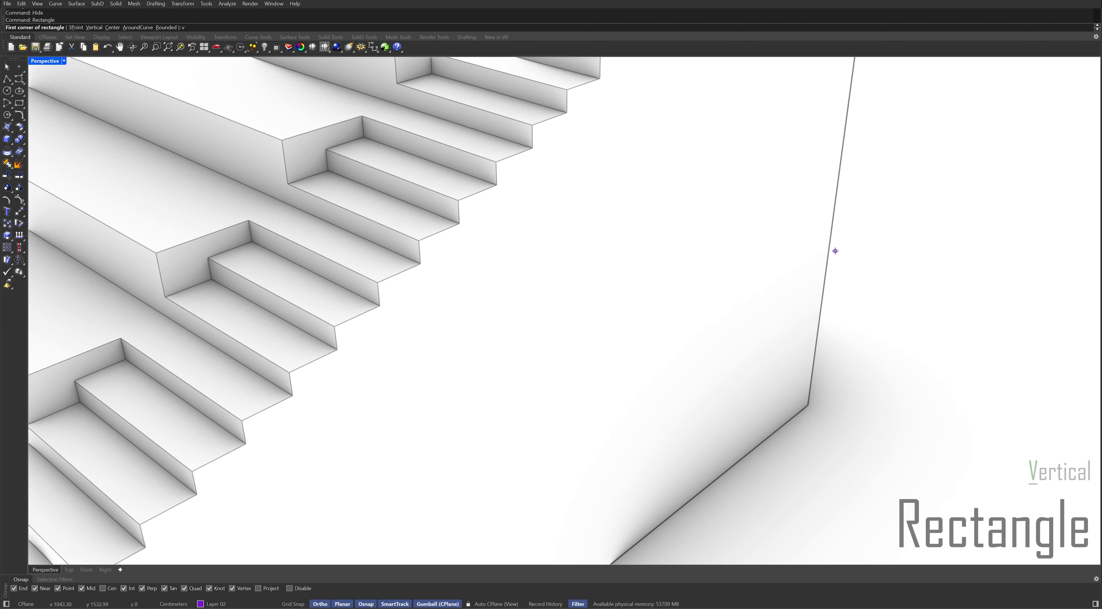
pyautogui.press('Return')
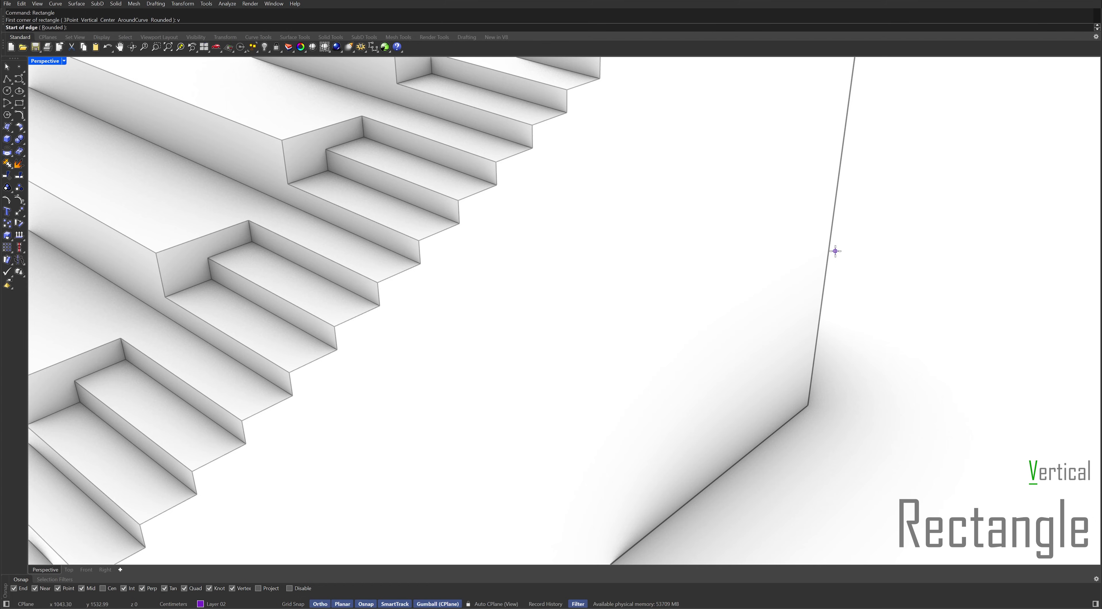
pyautogui.click(807, 405)
pyautogui.write('100')
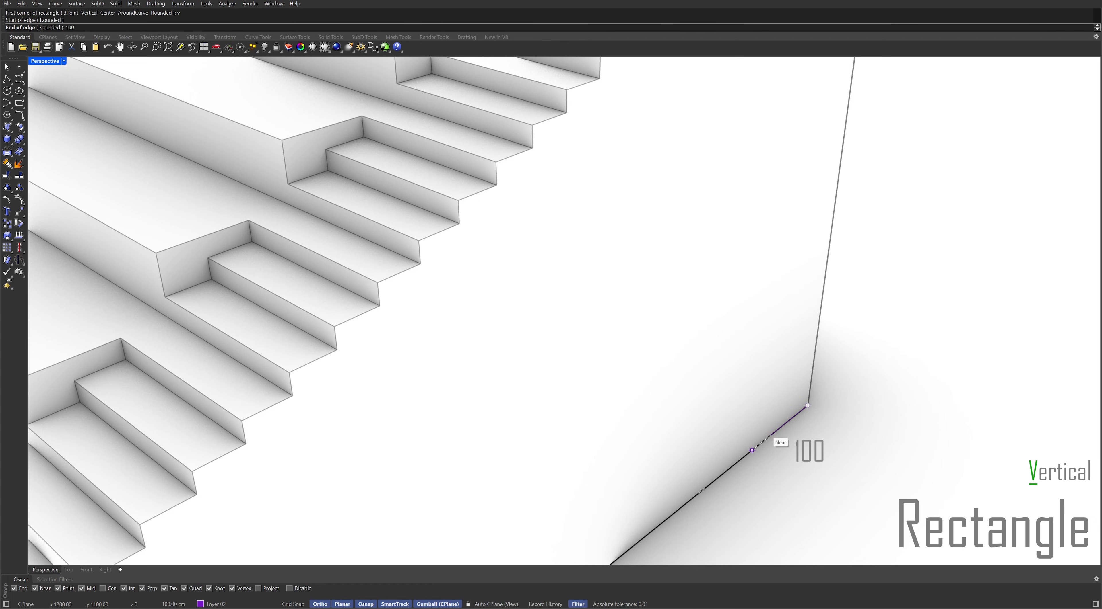
pyautogui.press('Return')
pyautogui.click(767, 432)
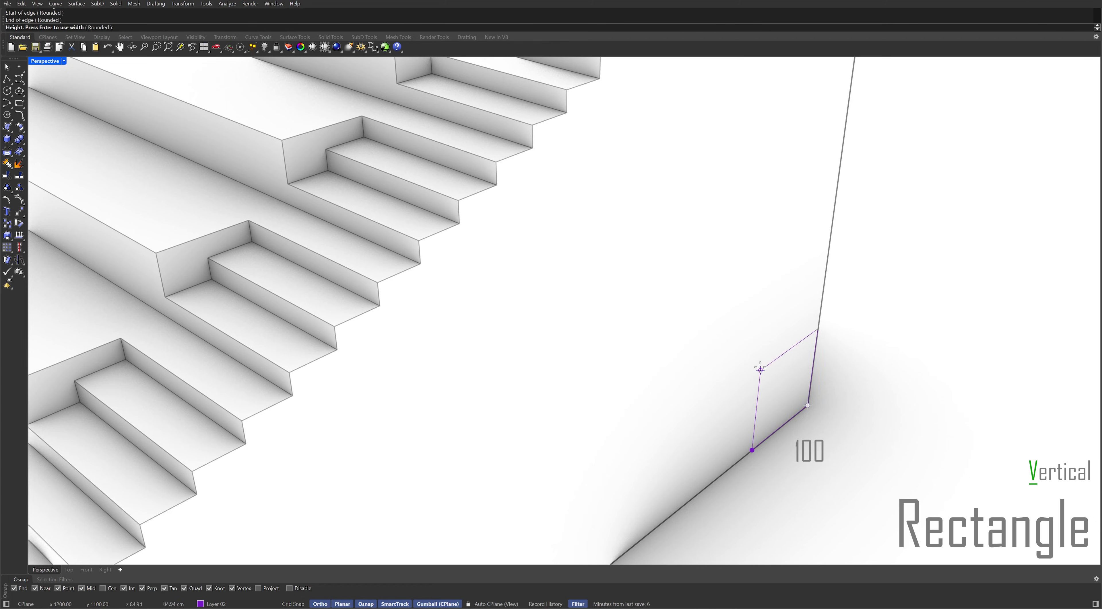
pyautogui.write('210')
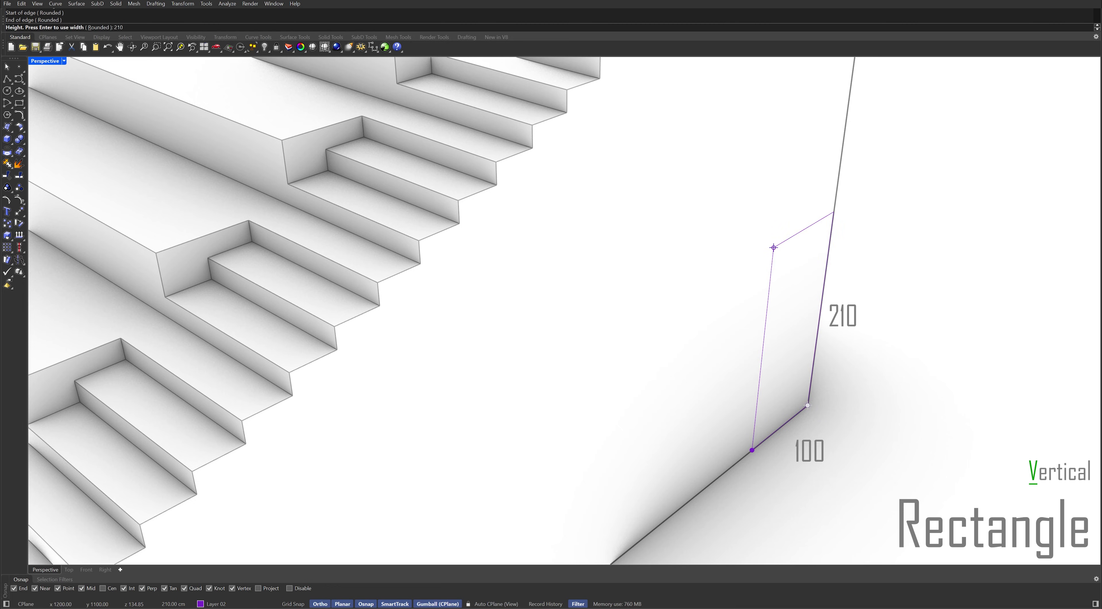
pyautogui.click(773, 247)
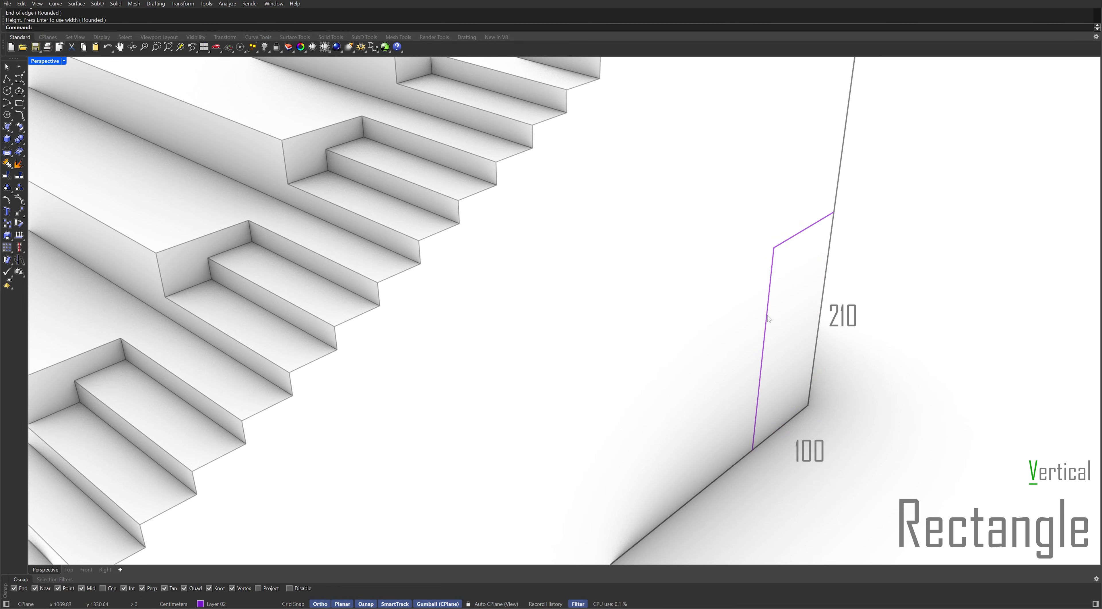
# Shift the door rectangle -40 along the wall and enter a -15 cut depth
pyautogui.click(770, 316)
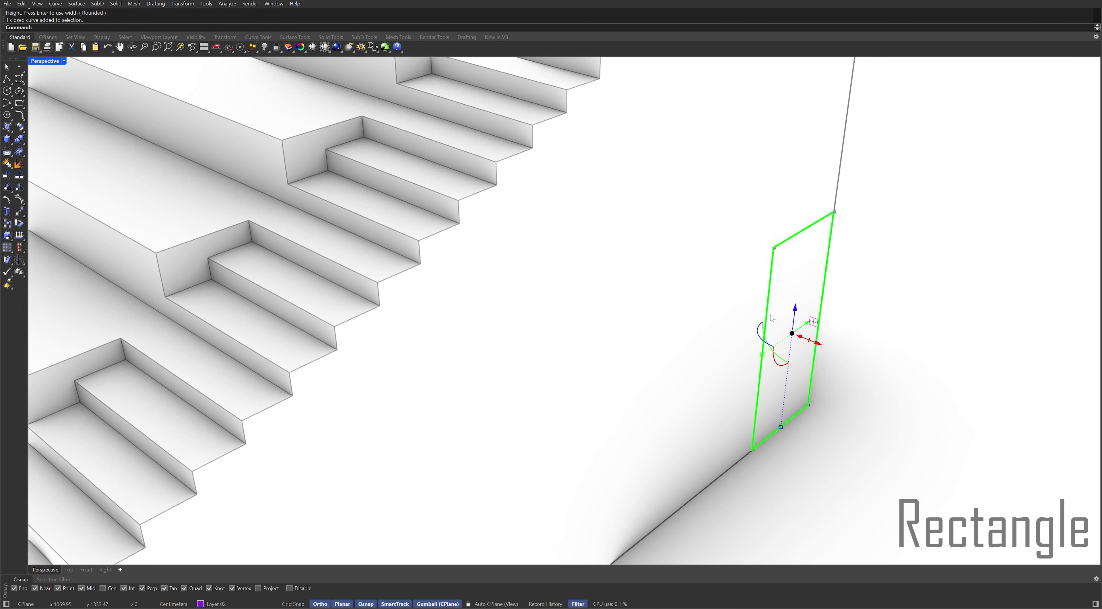
pyautogui.click(806, 325)
pyautogui.write('-40')
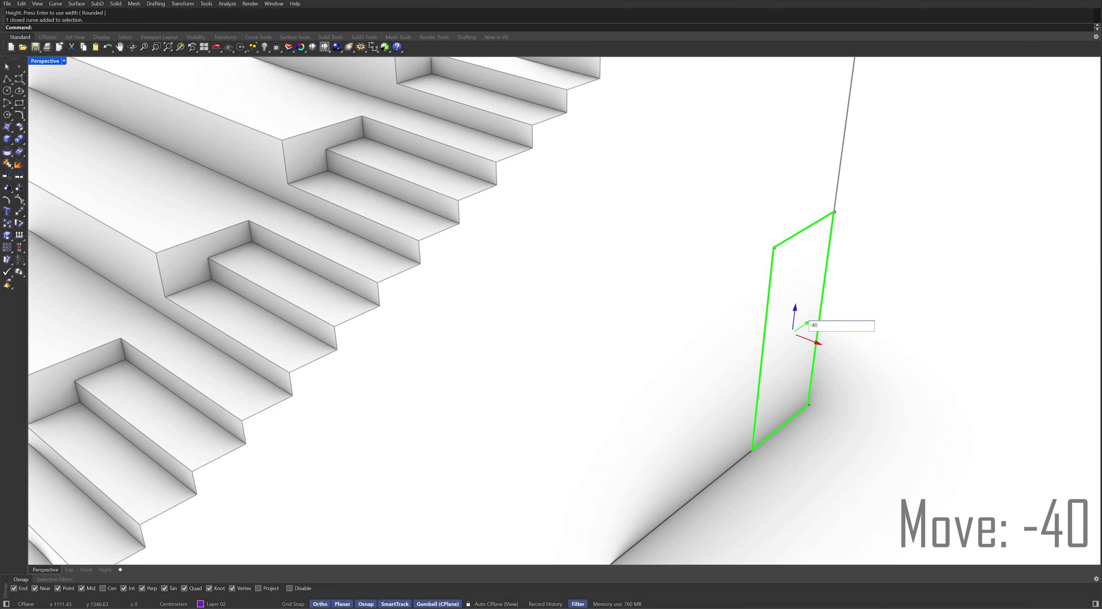
pyautogui.press('Return')
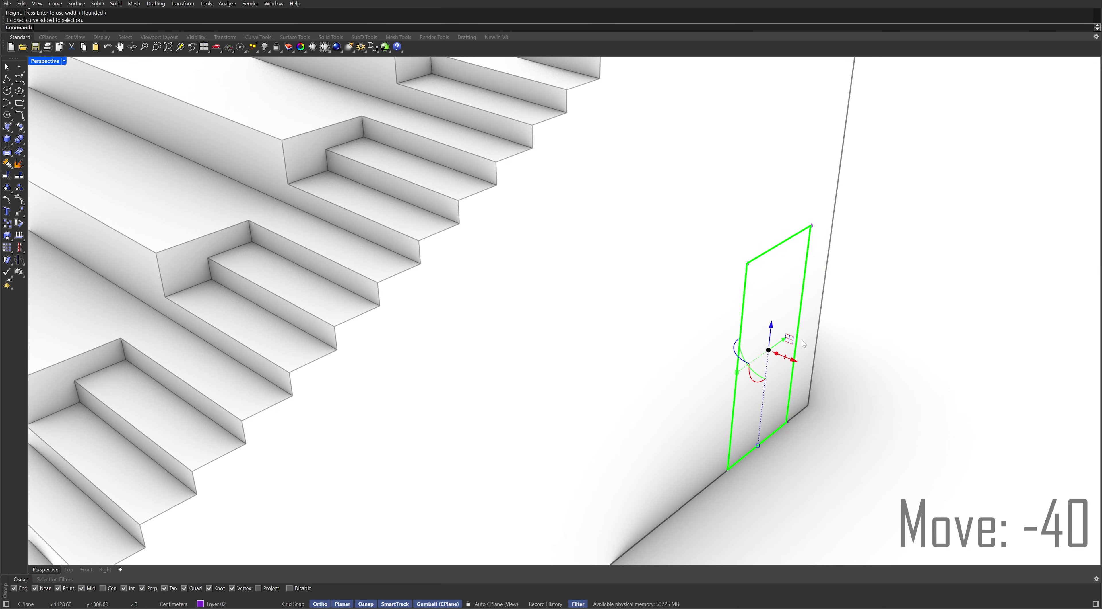
pyautogui.click(785, 357)
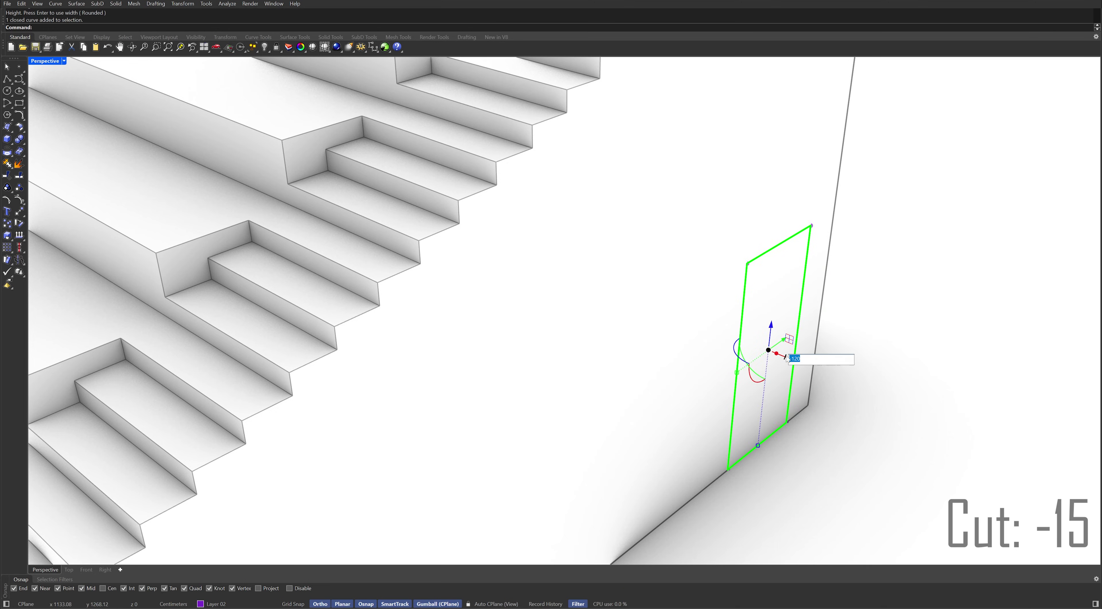
pyautogui.write('-15')
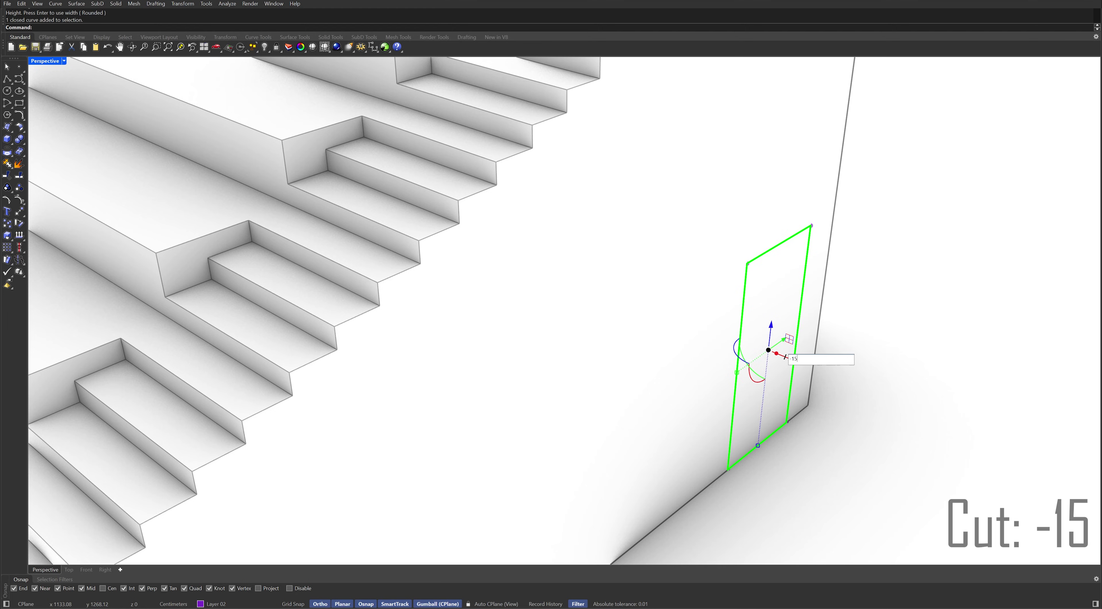